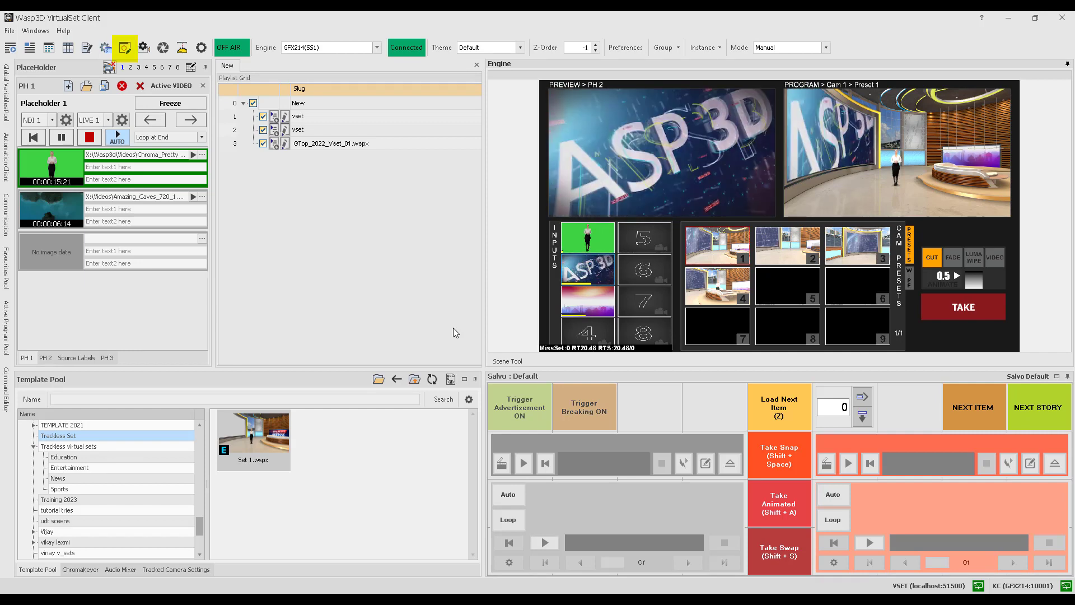
- Open the scene setup workspace and load Set 1.wspx from the Trackless Set template folder into the scene
left_click(125, 49)
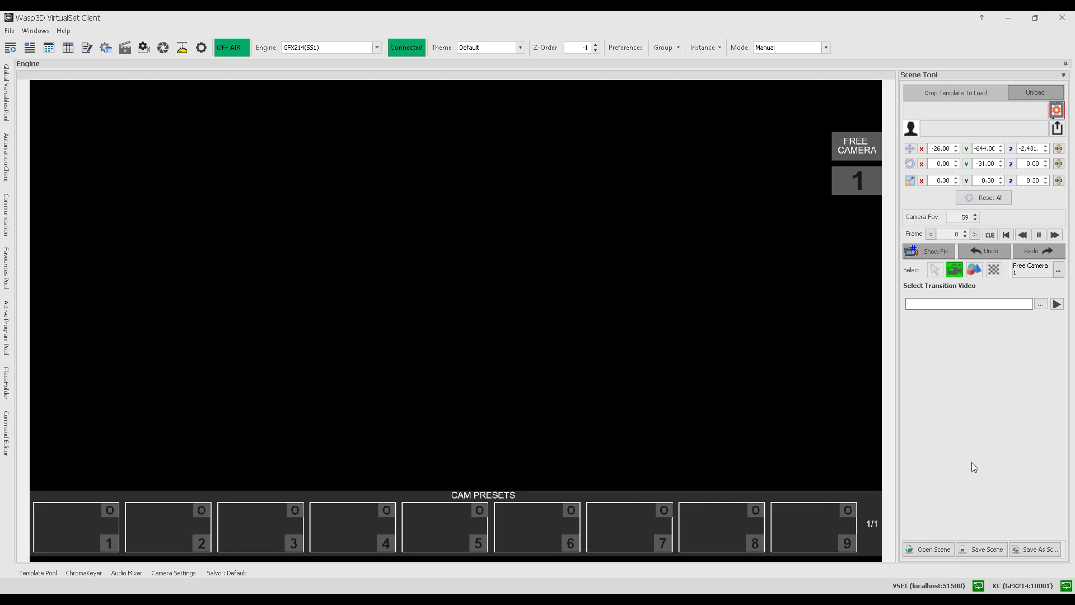
left_click(39, 573)
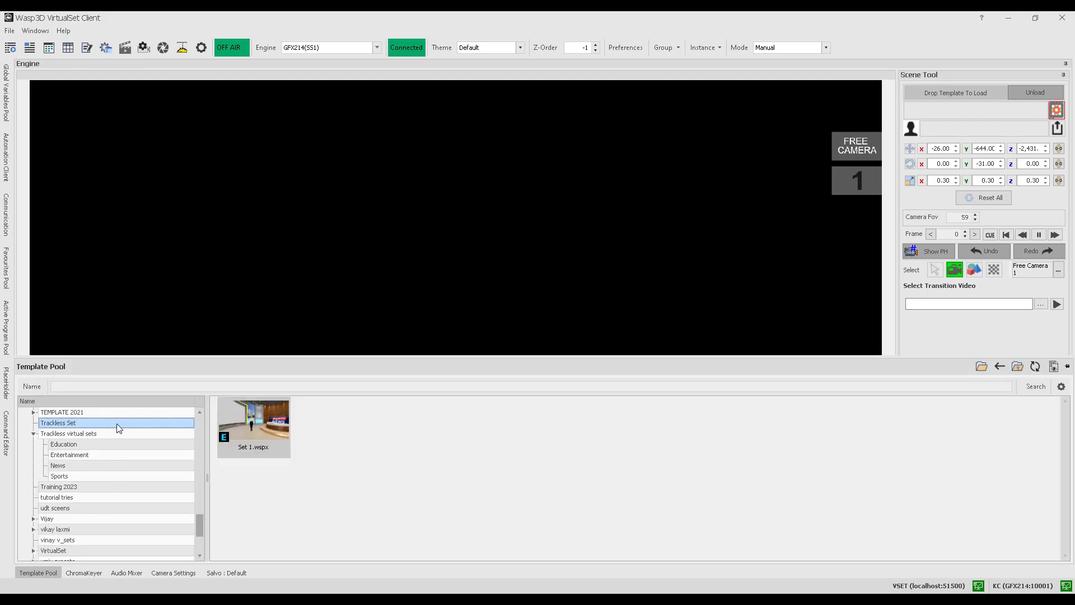
left_click_drag(242, 433, 693, 494)
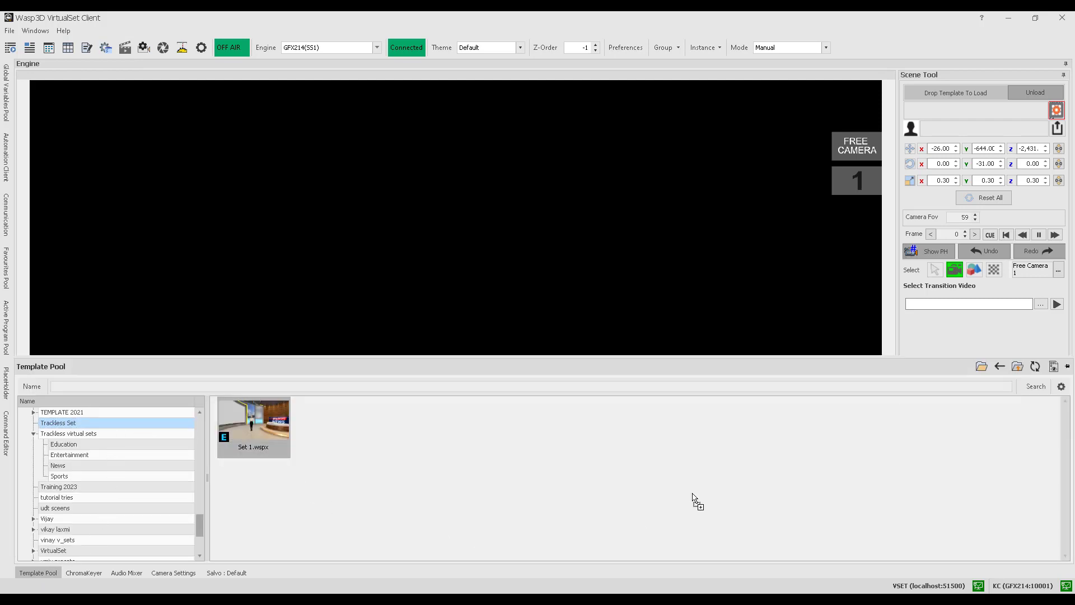
left_click_drag(934, 110, 934, 110)
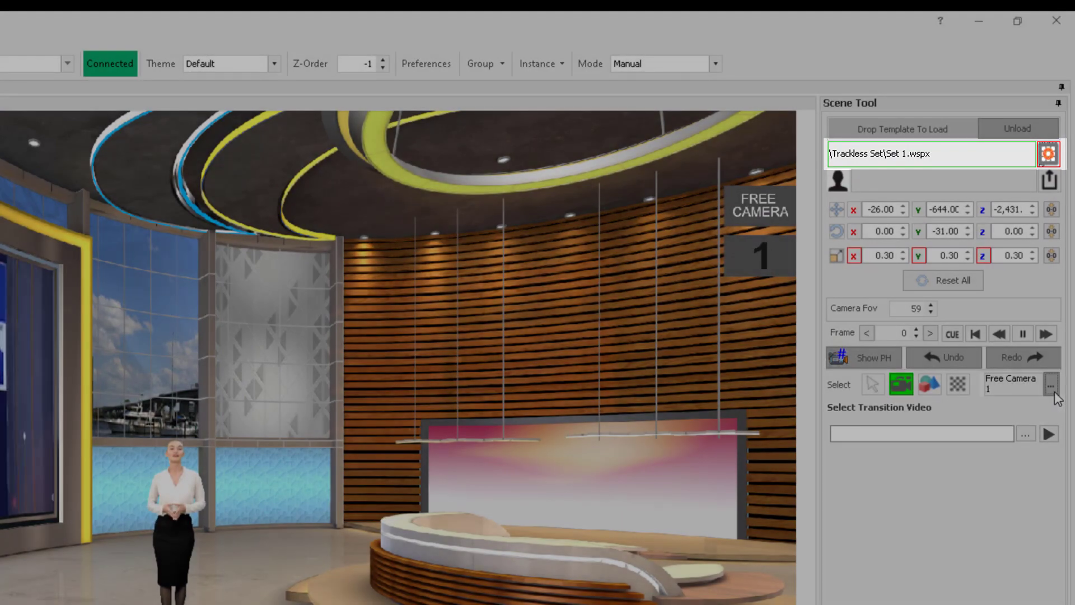
- Look through the list of objects available in the loaded Set 1.wspx scene
left_click(1050, 390)
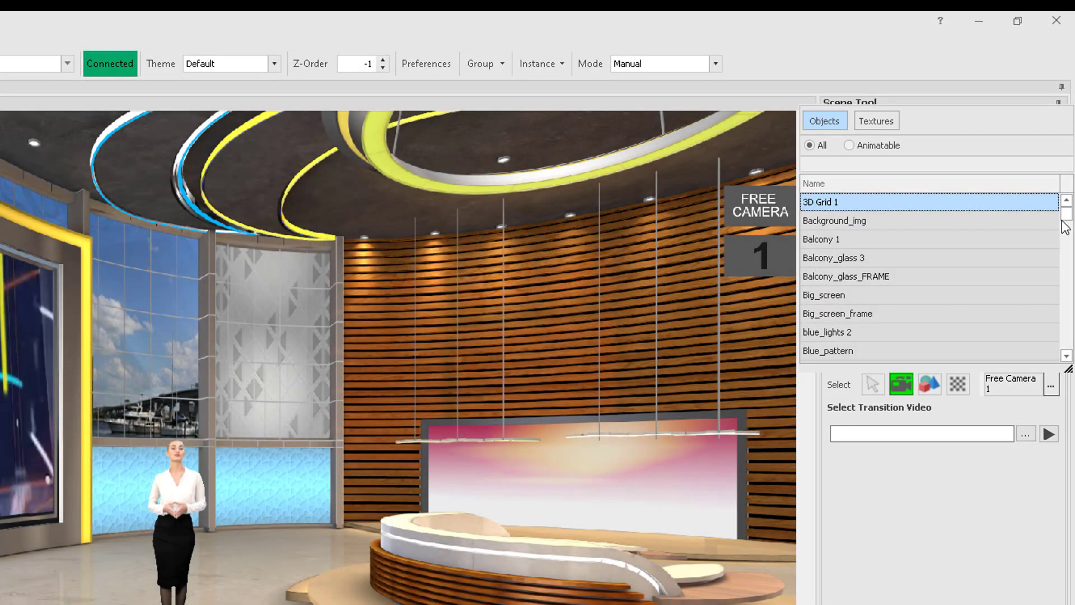
left_click_drag(1066, 215, 1073, 313)
left_click(1018, 572)
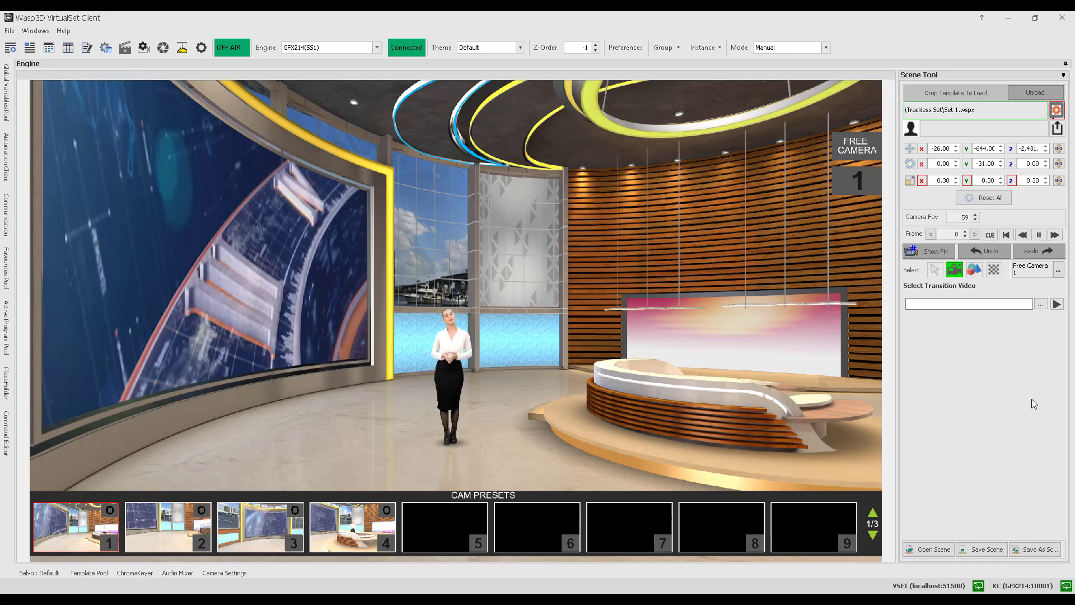
- Filter the scene objects by "table" and select Table_centre
left_click(1058, 271)
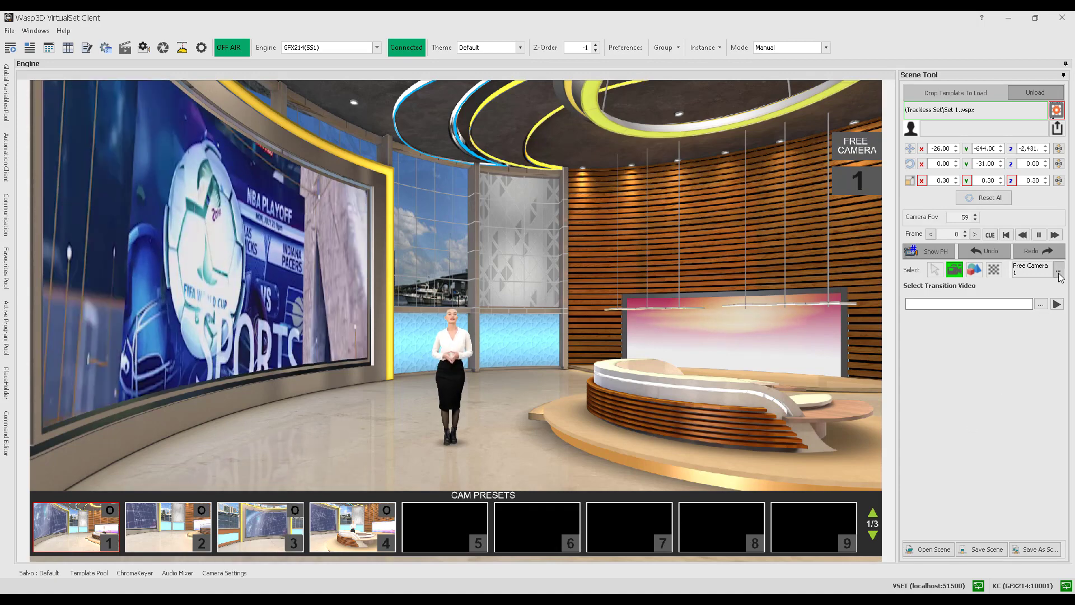
left_click(906, 116)
type("table")
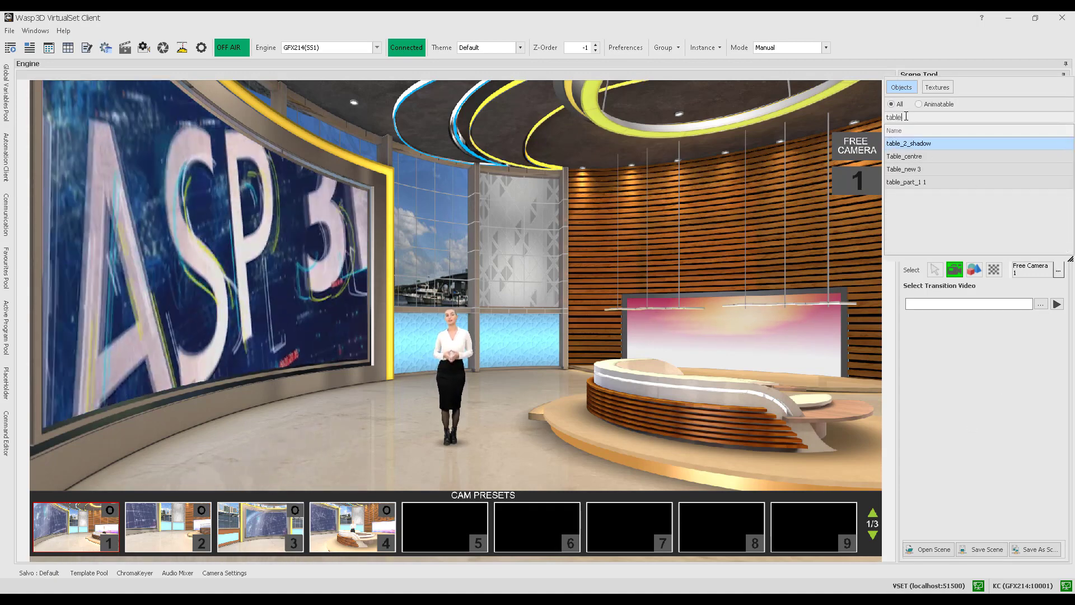
left_click(918, 156)
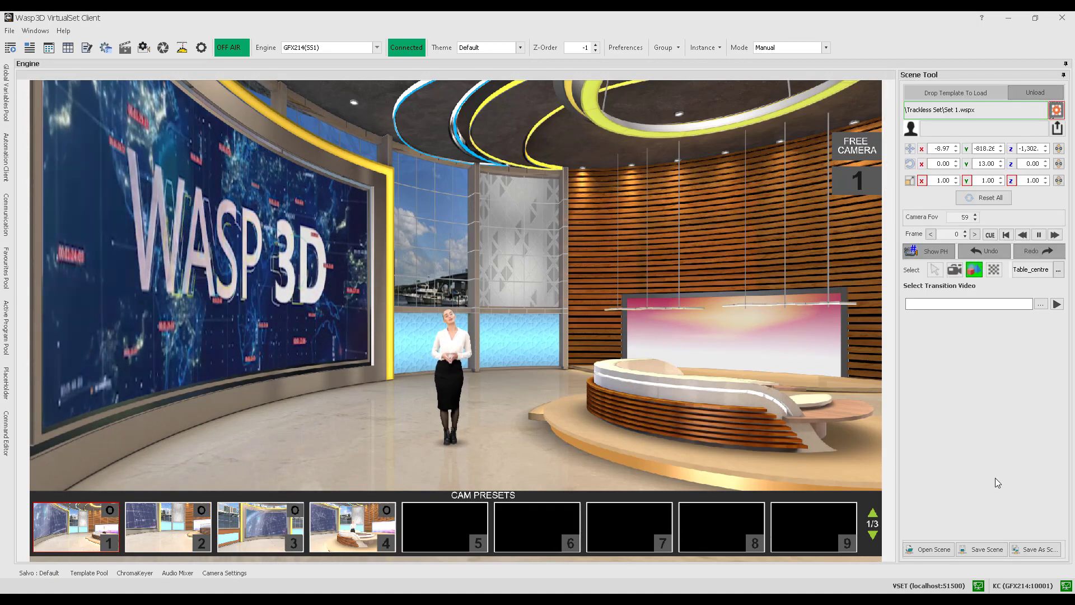
- Move Table_centre to about X 1,262, Y -725, Z -2,072, rotate it to -9 about Y and scale it uniformly to 0.94
left_click_drag(945, 151, 979, 162)
left_click_drag(984, 149, 966, 478)
scroll(942, 180, "up", 3)
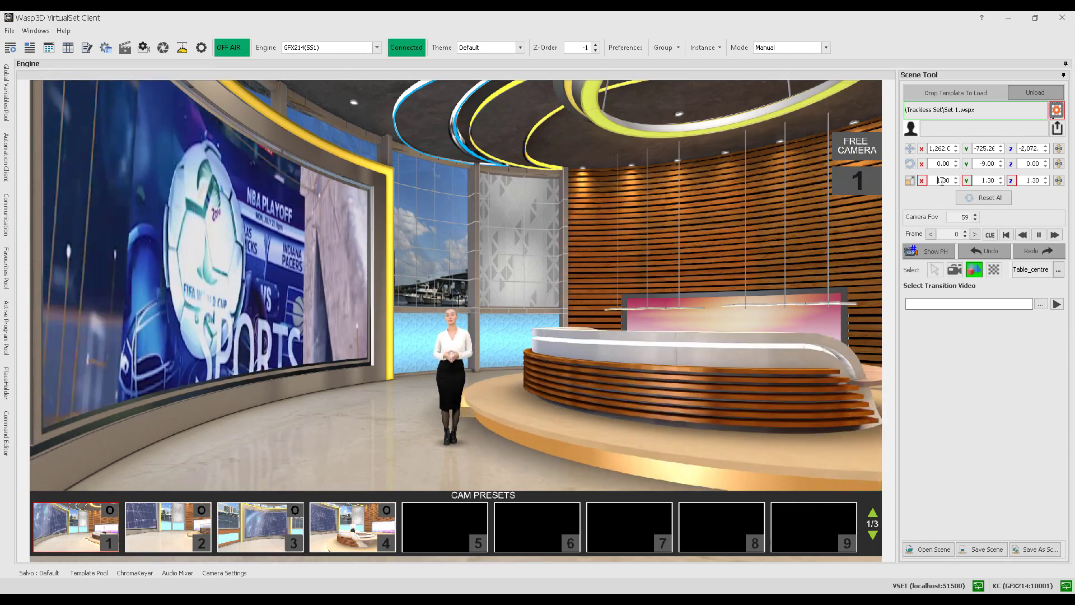
scroll(942, 180, "down", 2)
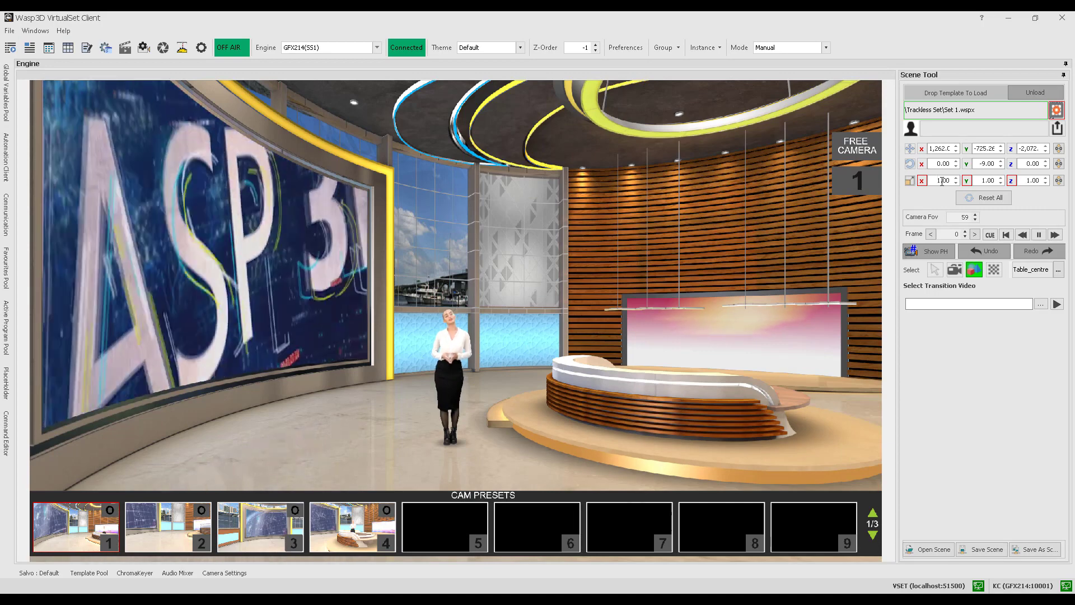
scroll(942, 180, "down", 1)
scroll(942, 181, "down", 2)
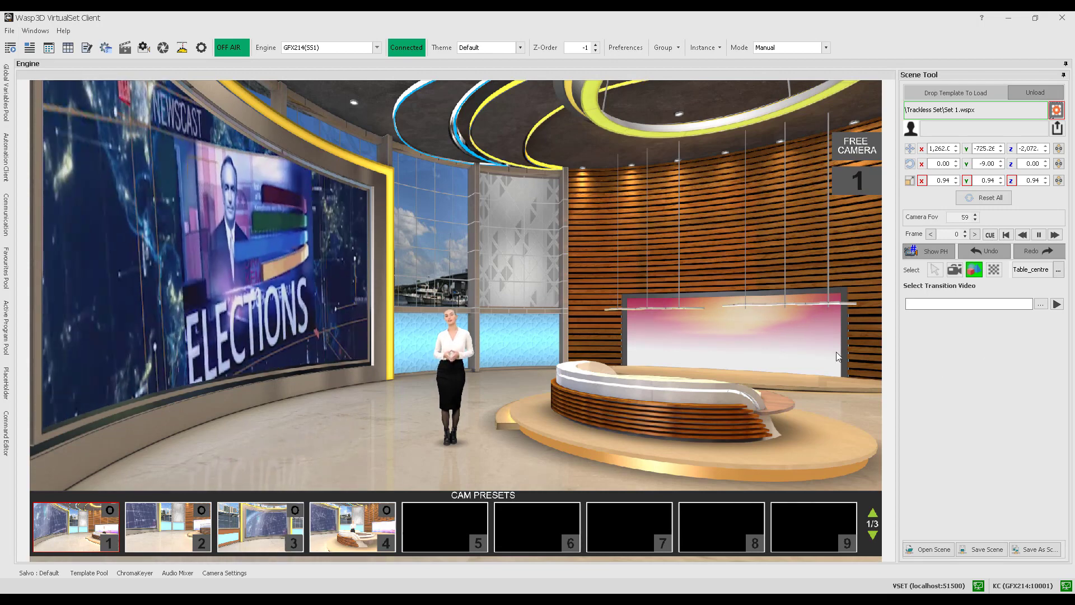
- Select the Centre screen PH texture of Set 1.wspx and shift it vertically to show the skyline on the back screen
right_click(757, 333)
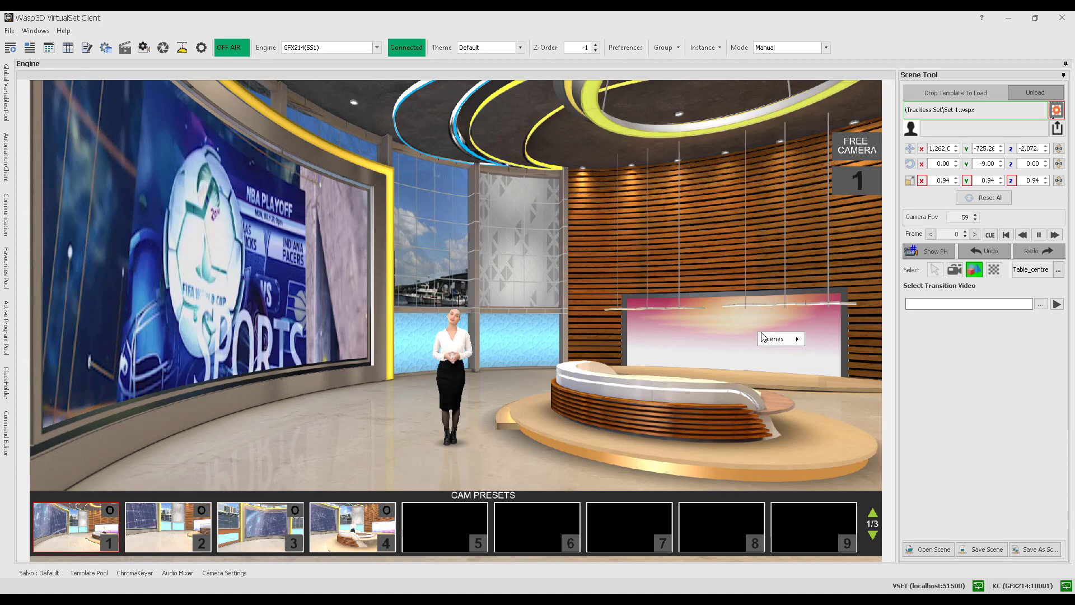
mouse_move(773, 341)
mouse_move(829, 345)
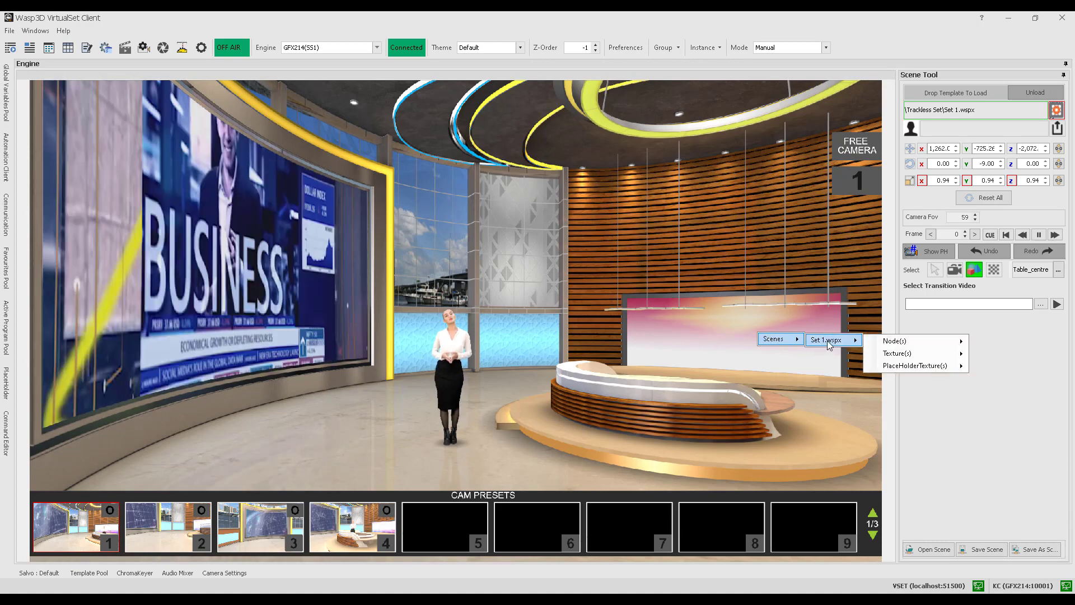
mouse_move(897, 353)
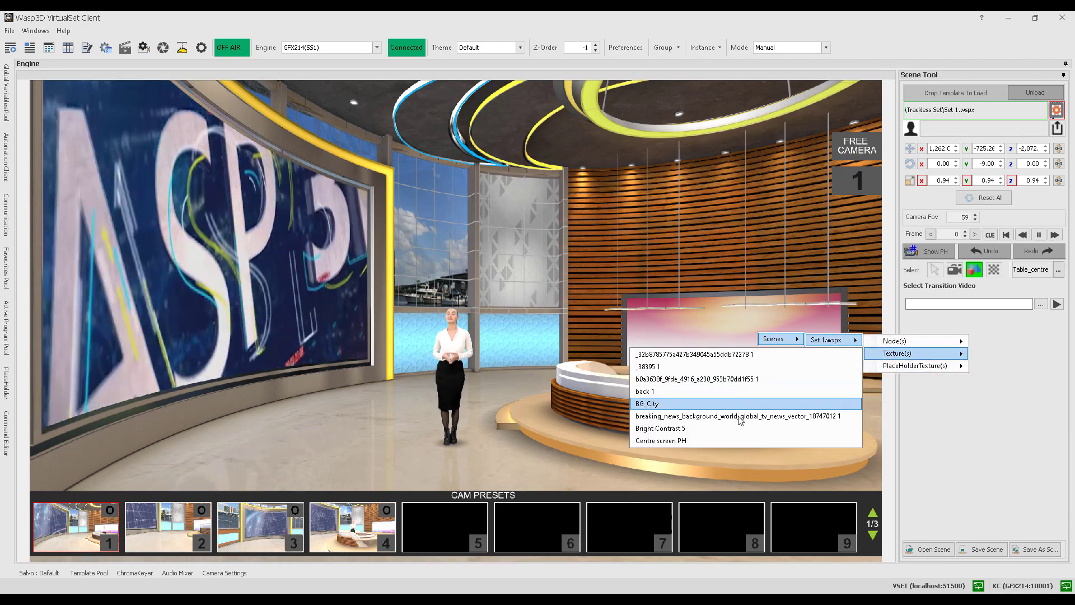
left_click(693, 440)
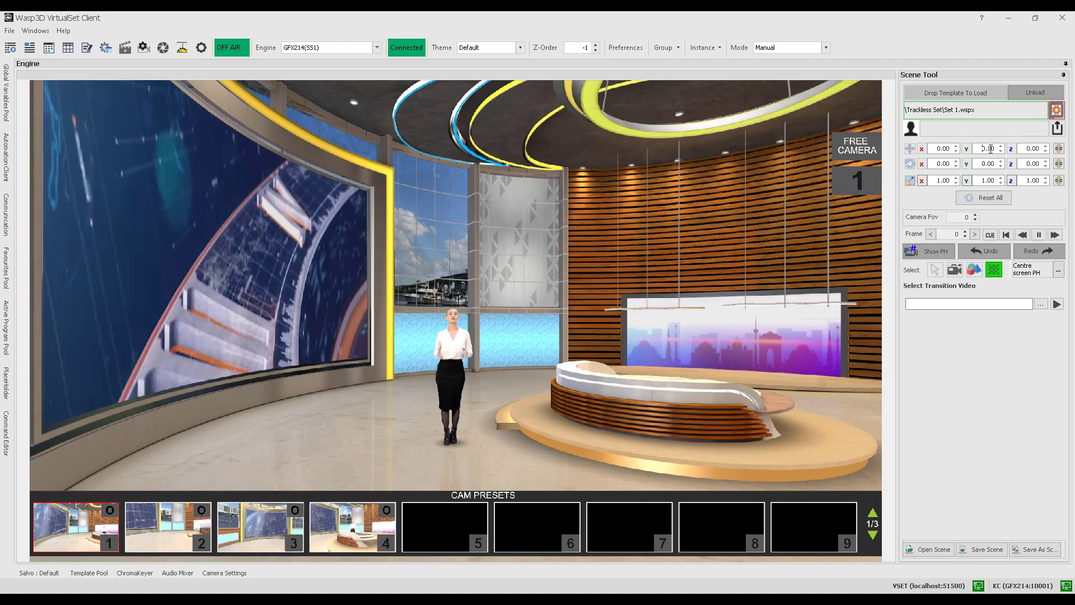
left_click(1008, 306)
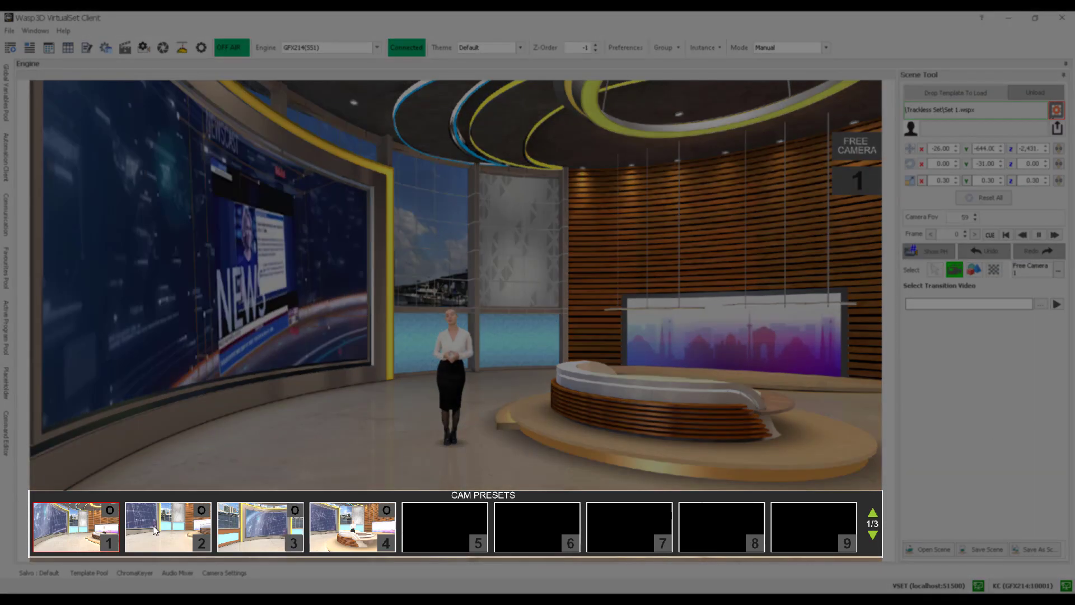
- Preview camera presets 2, 3 and 4, and return to preset 1
left_click(153, 525)
left_click(261, 523)
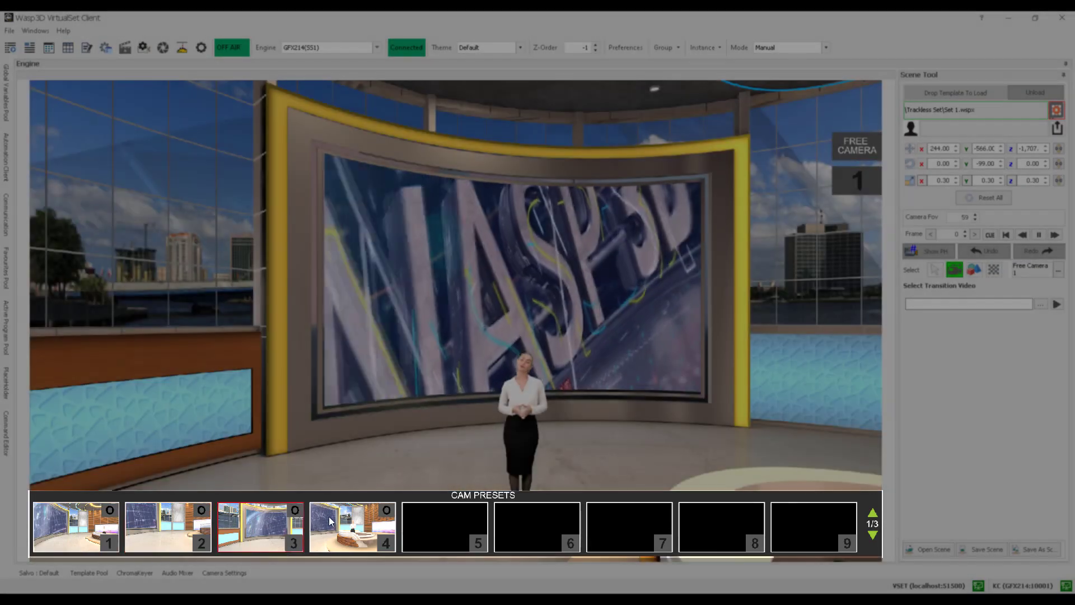
left_click(330, 521)
left_click(68, 533)
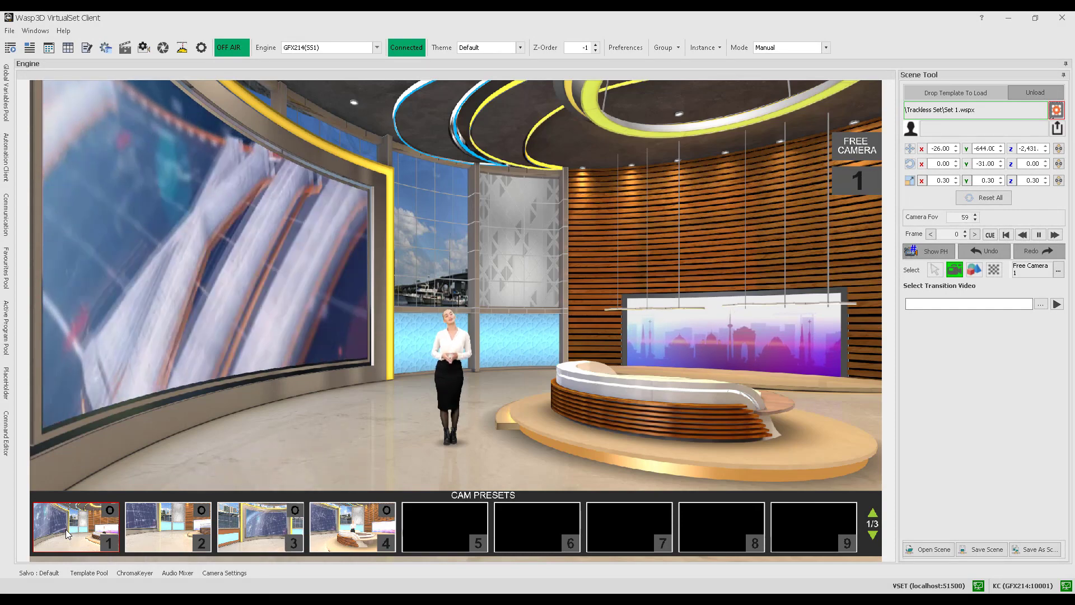
- Move Free Camera 1 to about X -172, Y -682, Z -2,277 and set its field of view to 42
left_click(1058, 270)
type("fre")
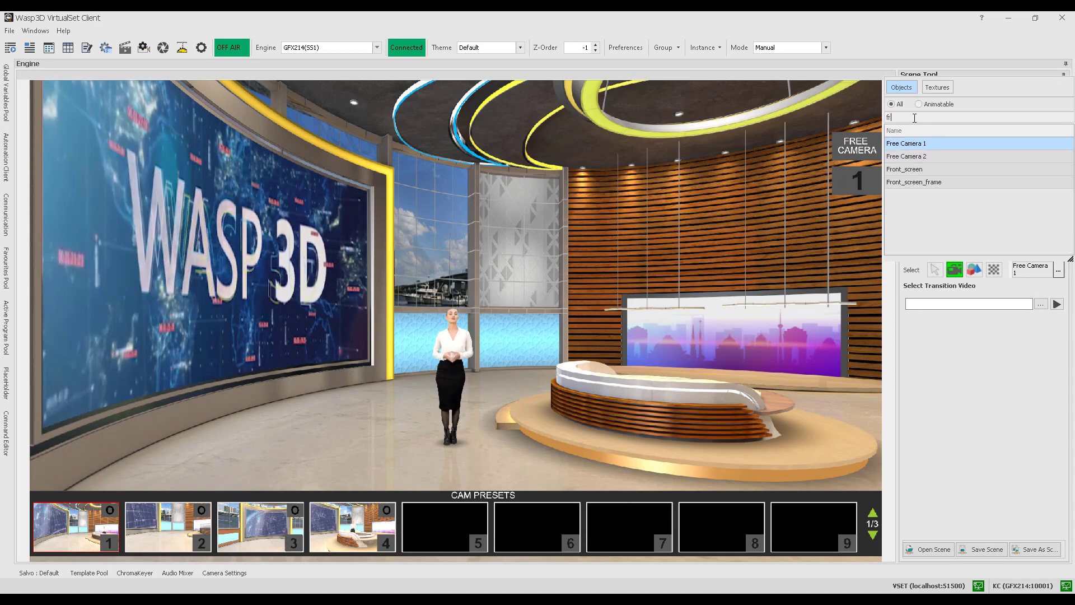
left_click(915, 143)
left_click(963, 400)
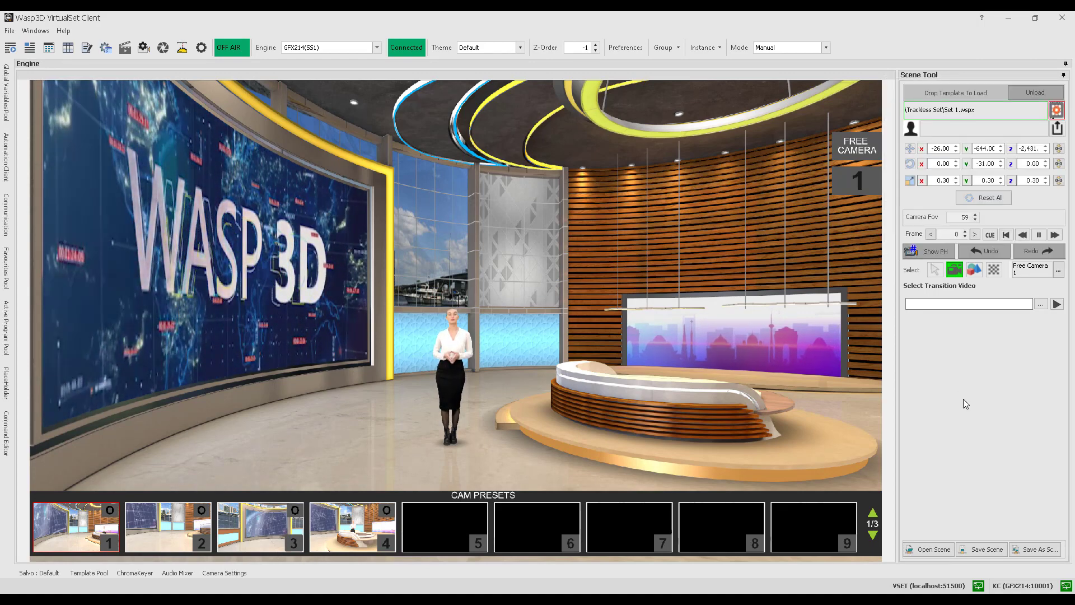
left_click_drag(1021, 148, 954, 149)
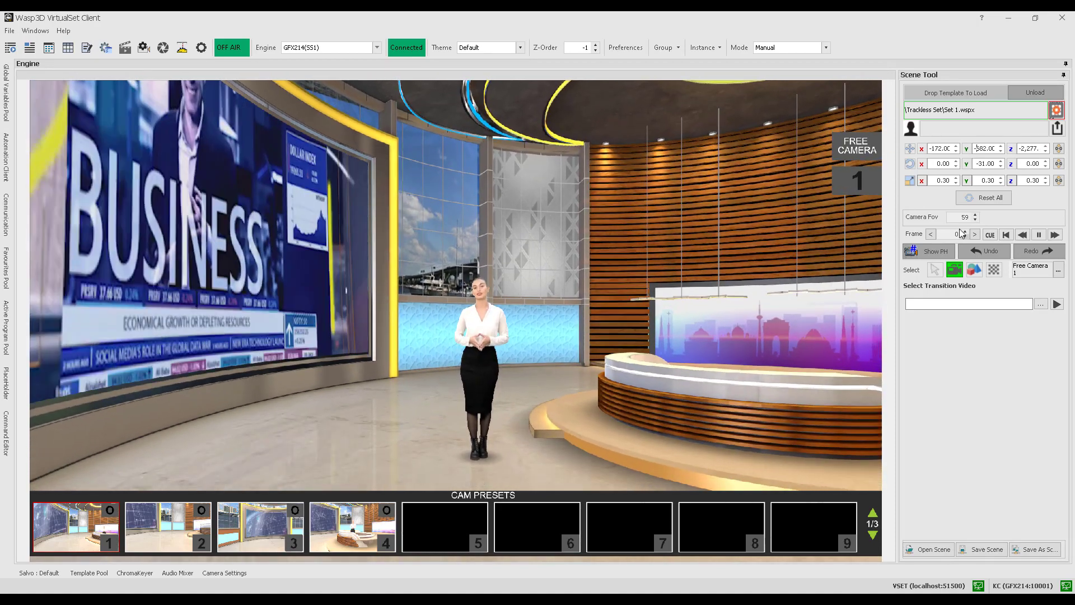
left_click(960, 217)
scroll(960, 216, "down", 17)
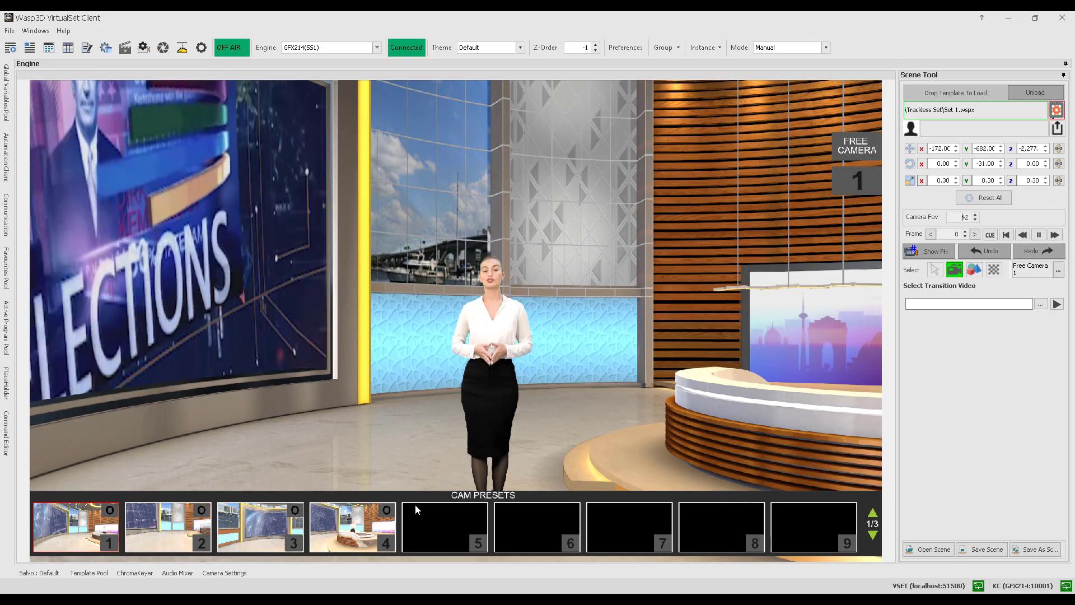
- Store the current camera view as preset 5 and page through the remaining camera preset slots
left_click(434, 515)
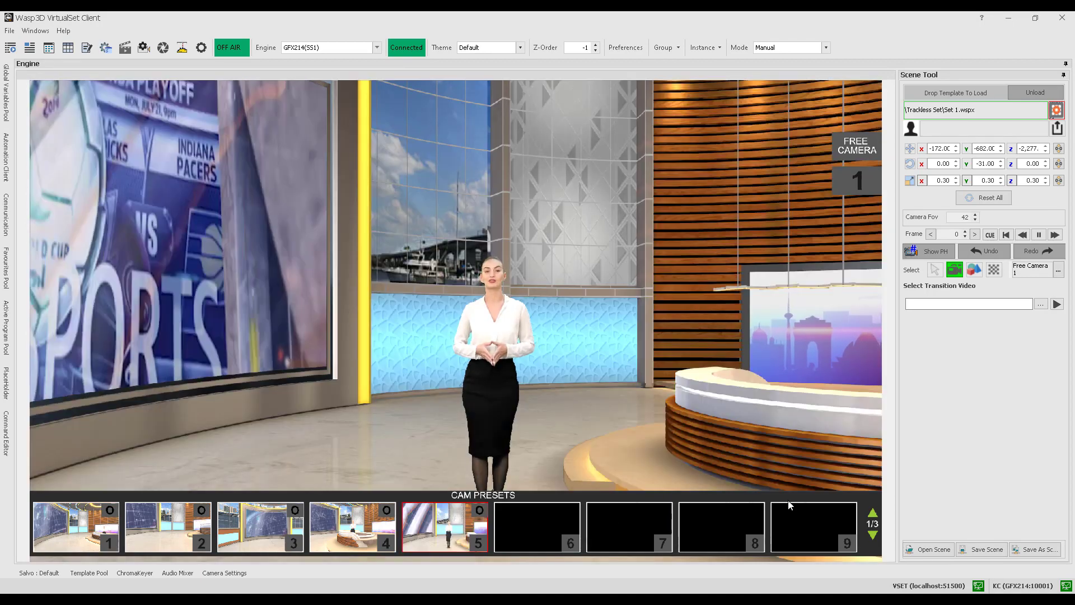
left_click(873, 536)
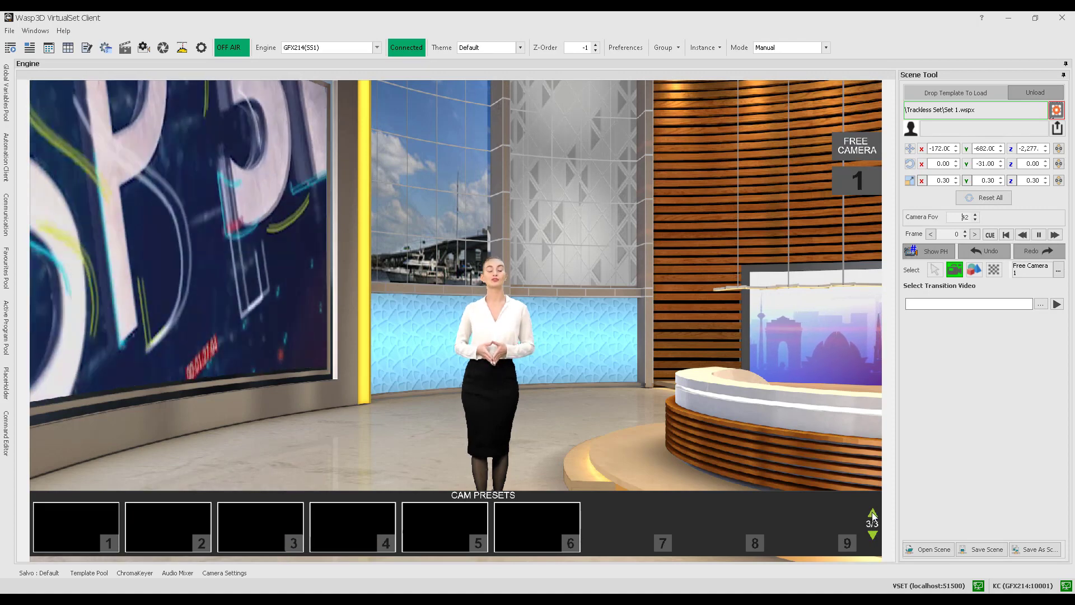
left_click(872, 514)
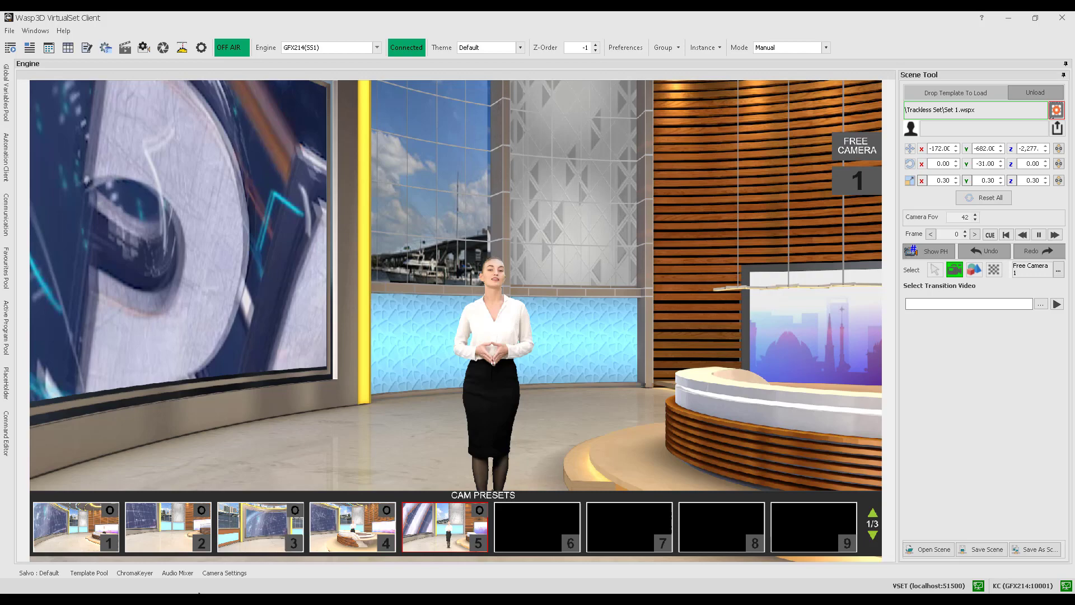
- Sample both ChromaKeyer key colours for Camera 1 from the green background in the Live (Gamma) view
left_click(135, 573)
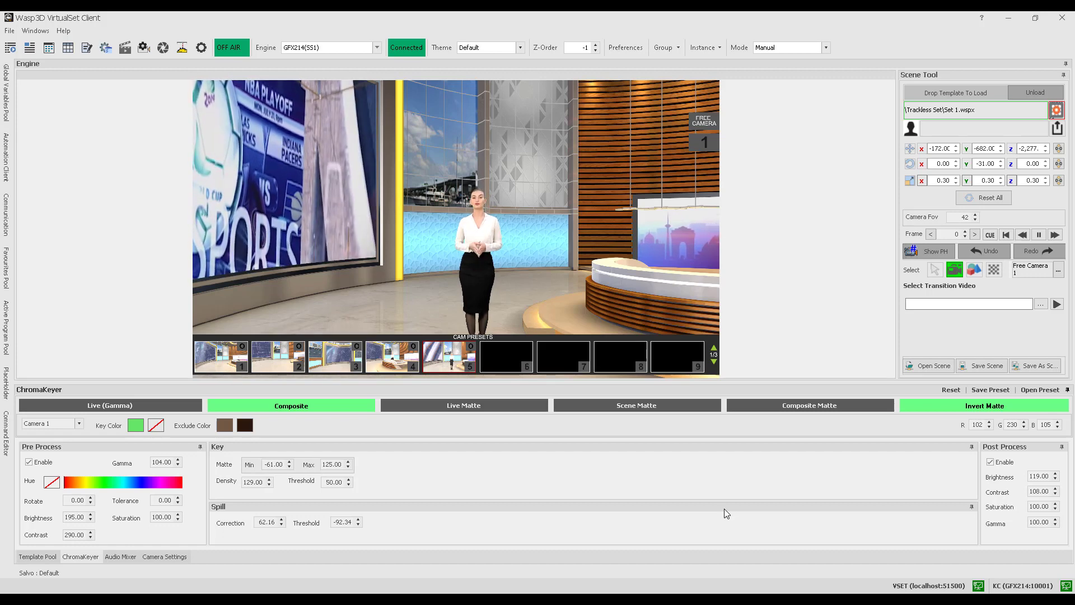
left_click(141, 405)
left_click(142, 409)
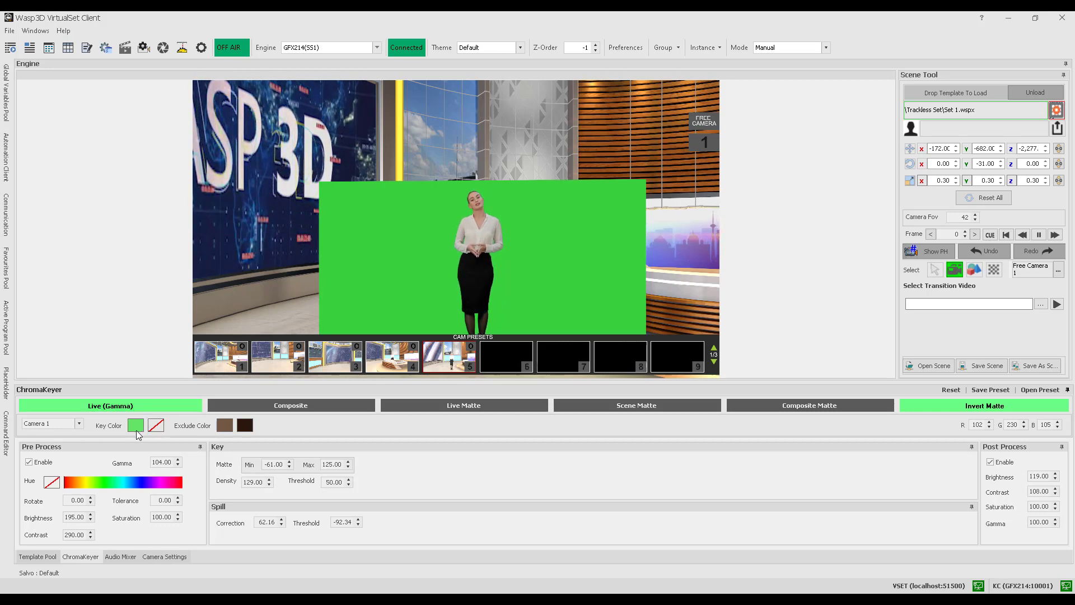
left_click(136, 430)
left_click(410, 286)
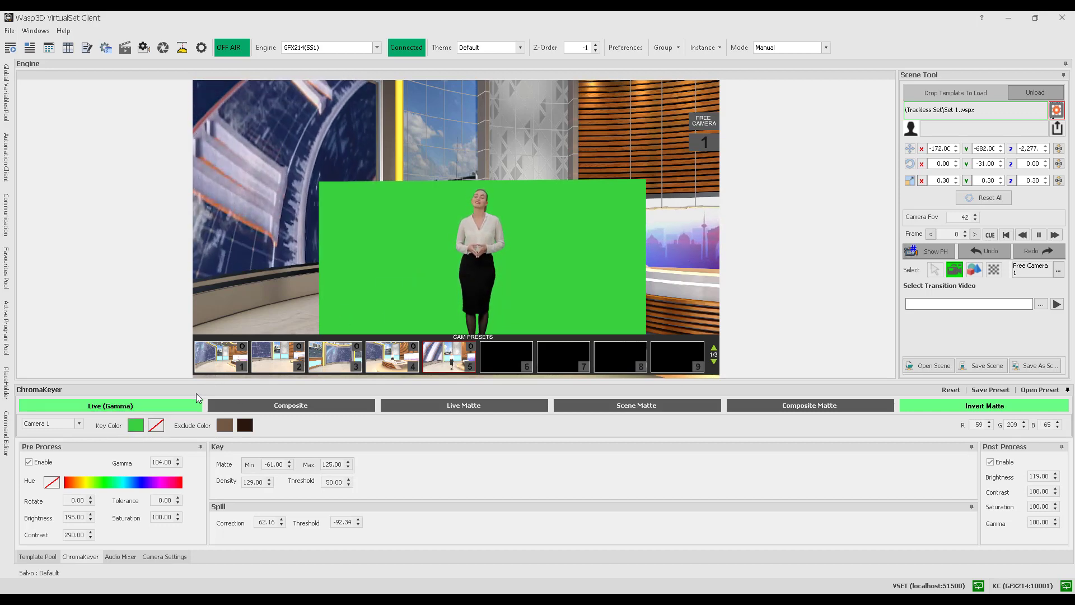
left_click(415, 273)
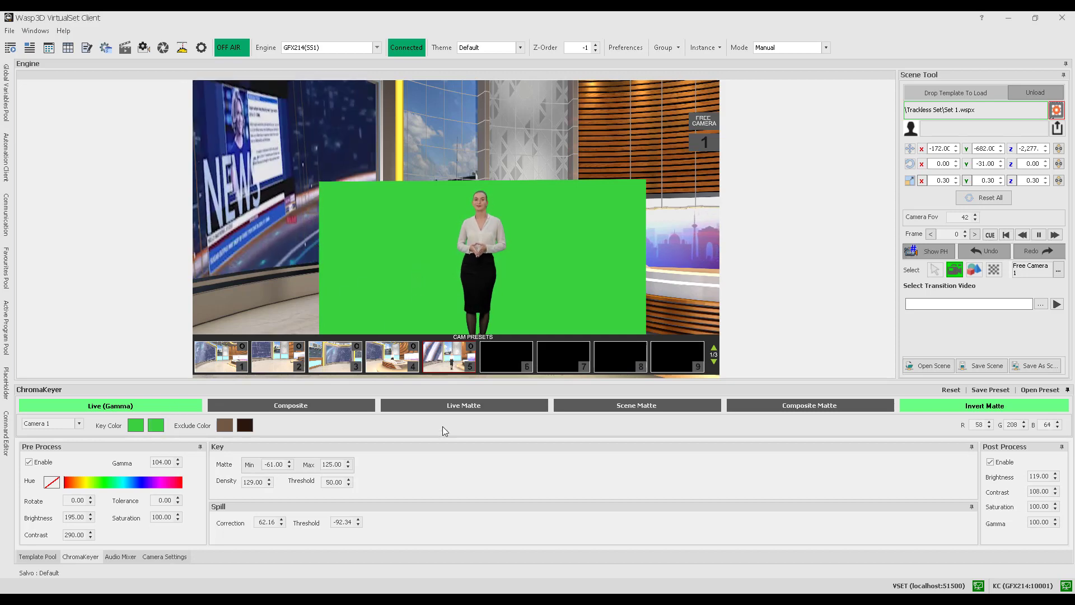
- Refine the key in Live Matte with gamma 206, matte min -660, max 859, density 146 and threshold 159, and return to Composite
left_click(480, 410)
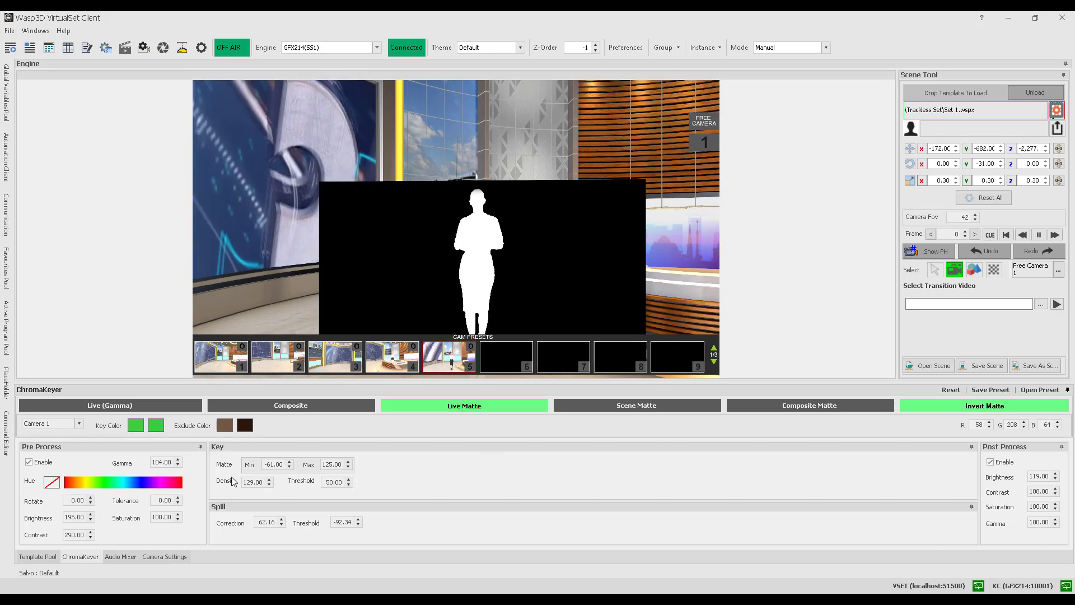
mouse_move(166, 464)
left_mouse_down()
mouse_move(182, 464)
mouse_move(132, 464)
mouse_move(163, 459)
left_mouse_up()
left_click_drag(286, 464, 282, 464)
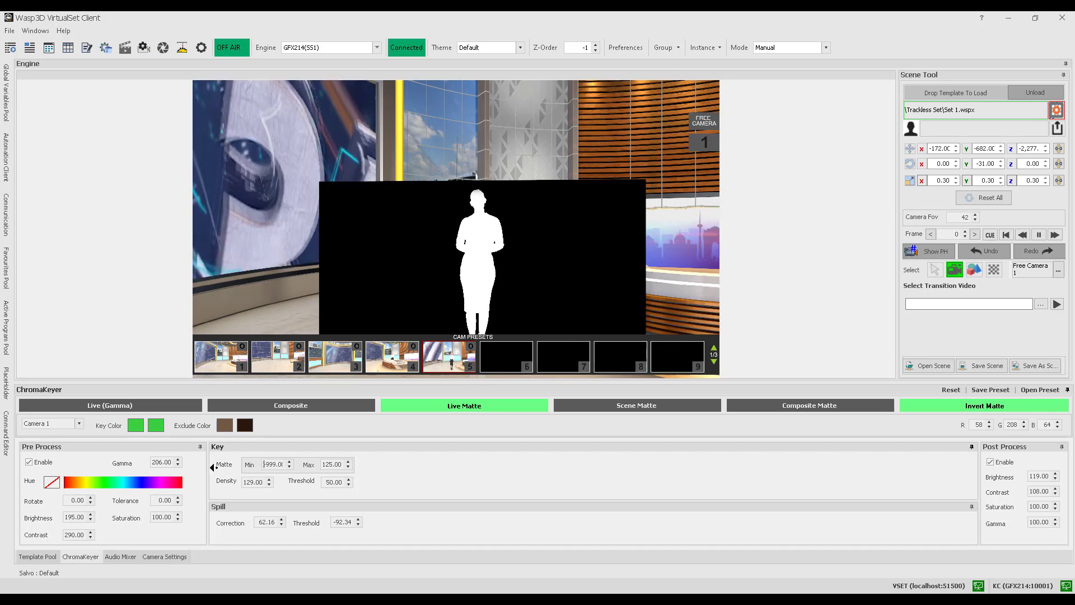
left_click_drag(122, 478, 230, 480)
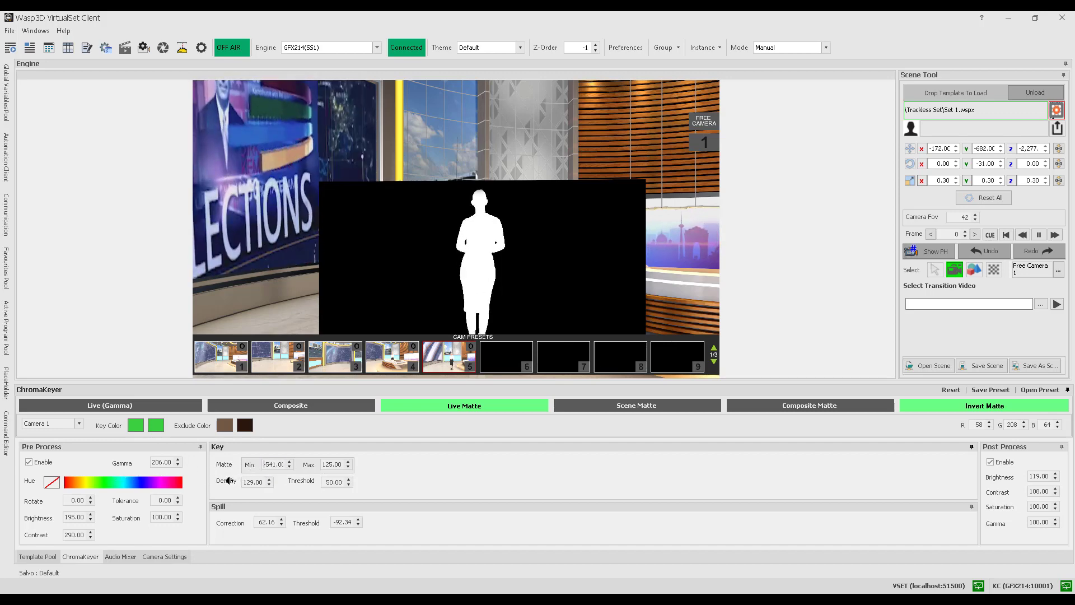
mouse_move(336, 482)
left_mouse_down()
mouse_move(323, 485)
mouse_move(345, 482)
left_mouse_up()
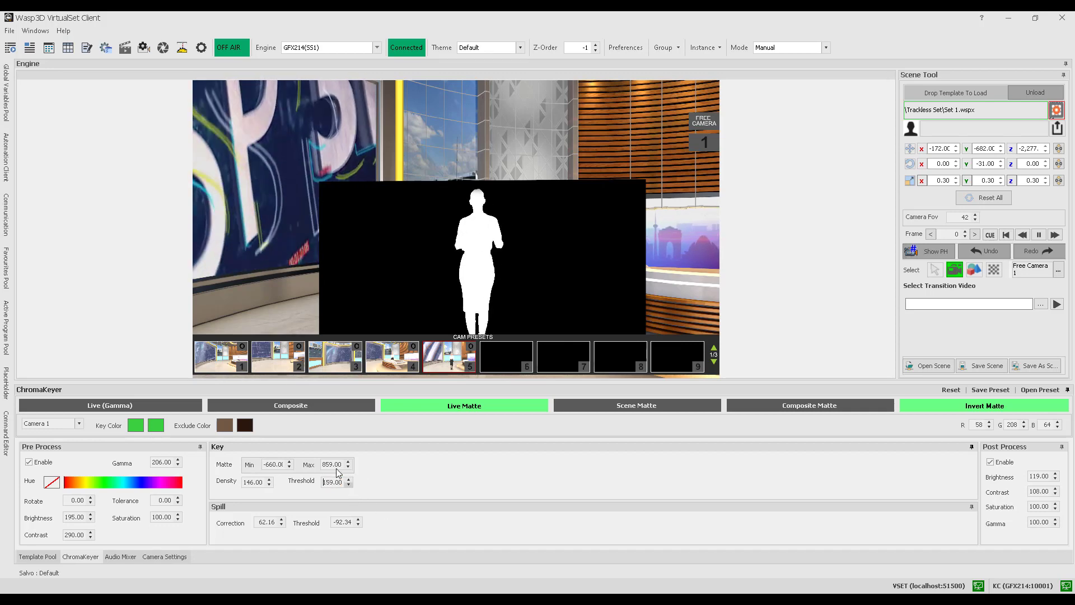
left_click(301, 407)
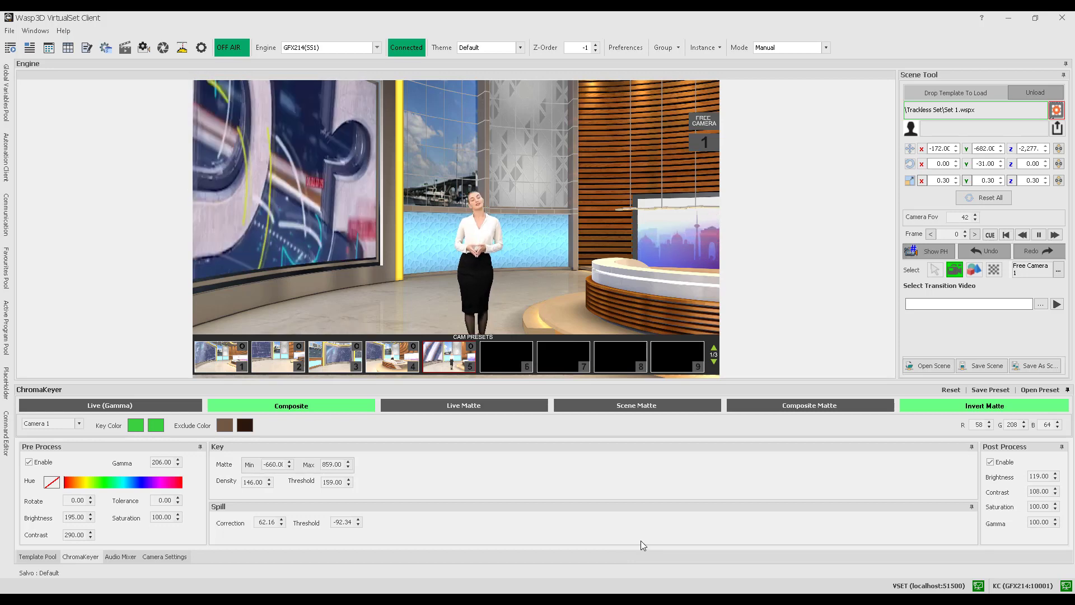
- Save the current ChromaKeyer settings as a new preset named Chroma_001
left_click(990, 390)
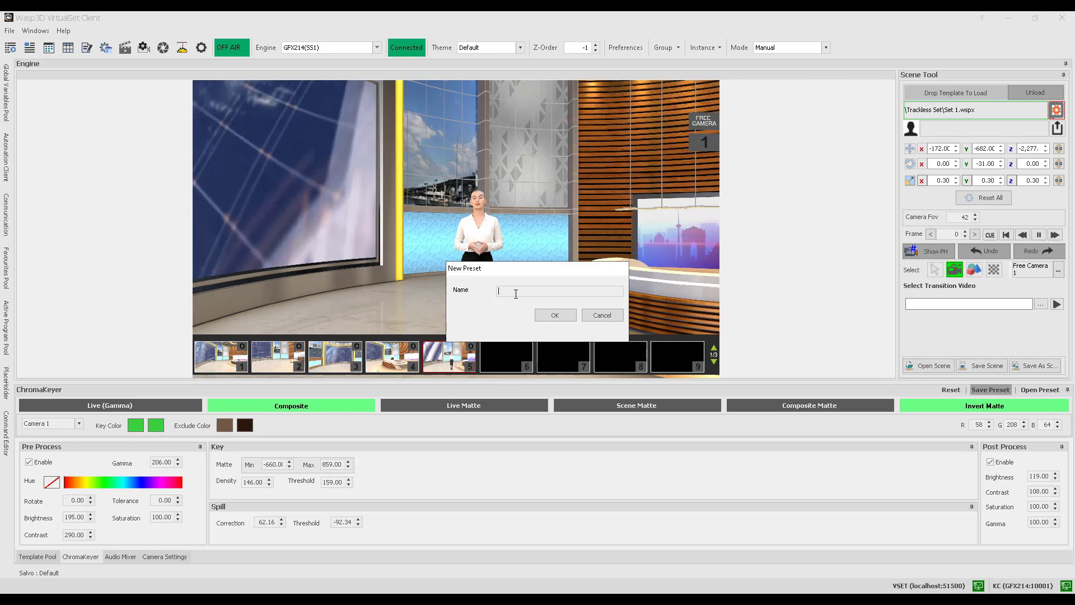
type("Chroma")
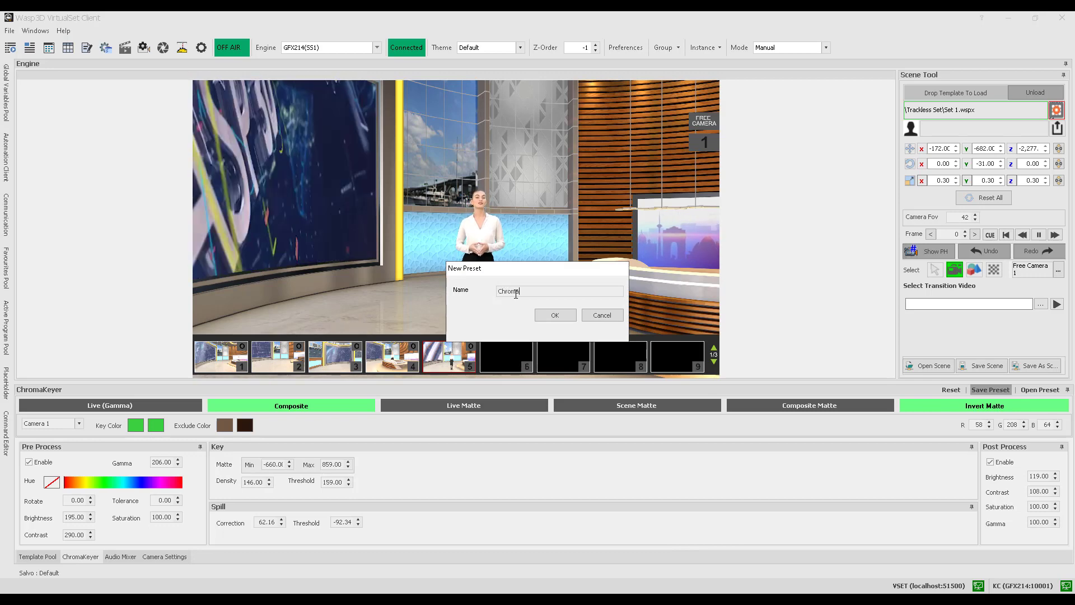
type("_001")
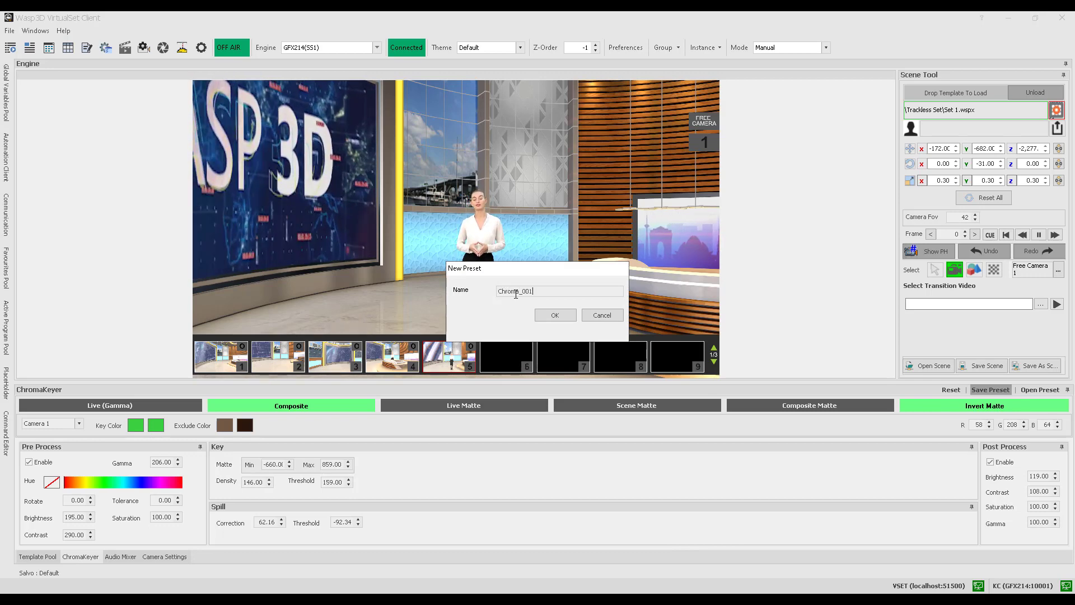
left_click(560, 318)
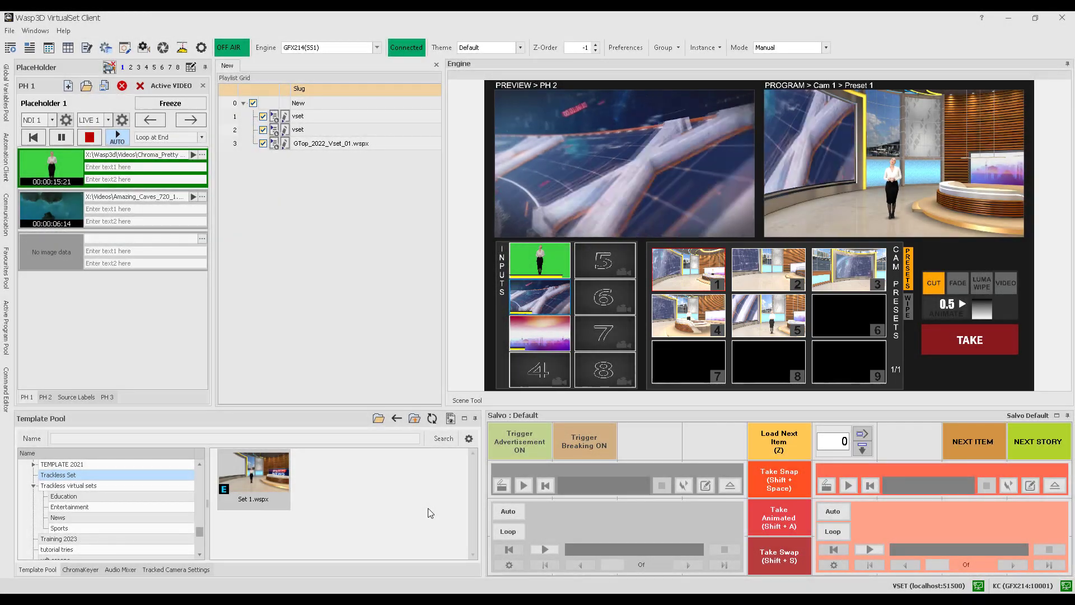
- Browse the available luma wipes through to the second page
left_click(908, 311)
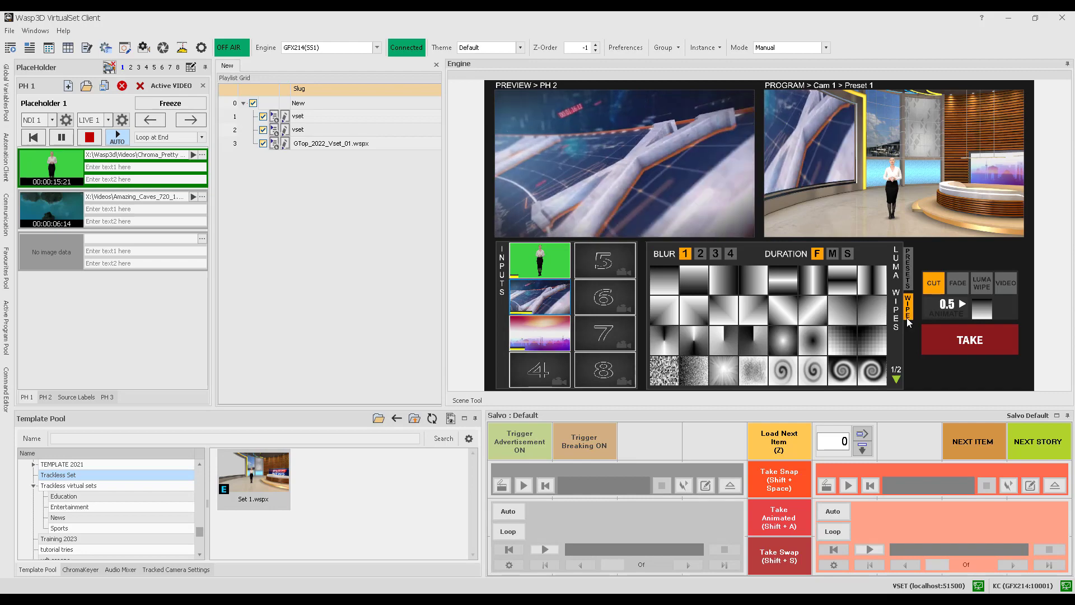
left_click(896, 379)
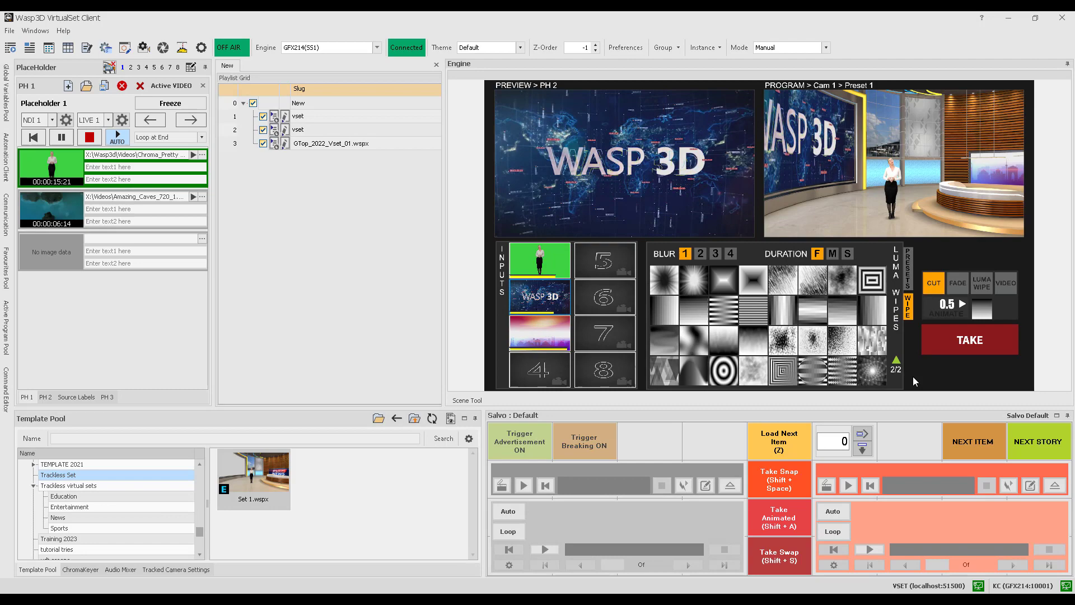
- Create a new media list named 9PM News for Placeholder 1 in the UDT folder
left_click(68, 87)
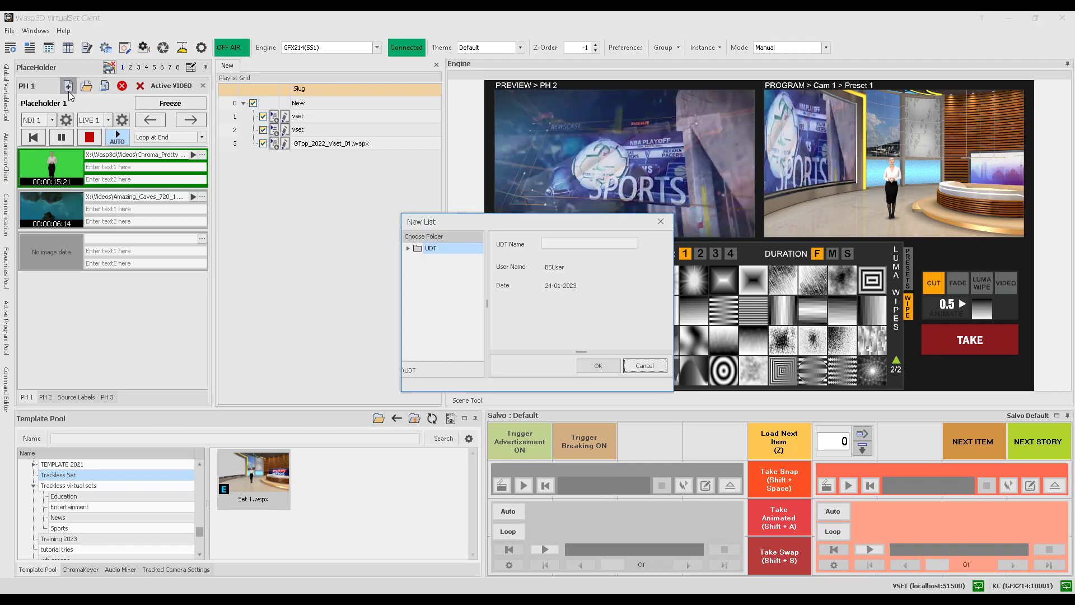
left_click(557, 241)
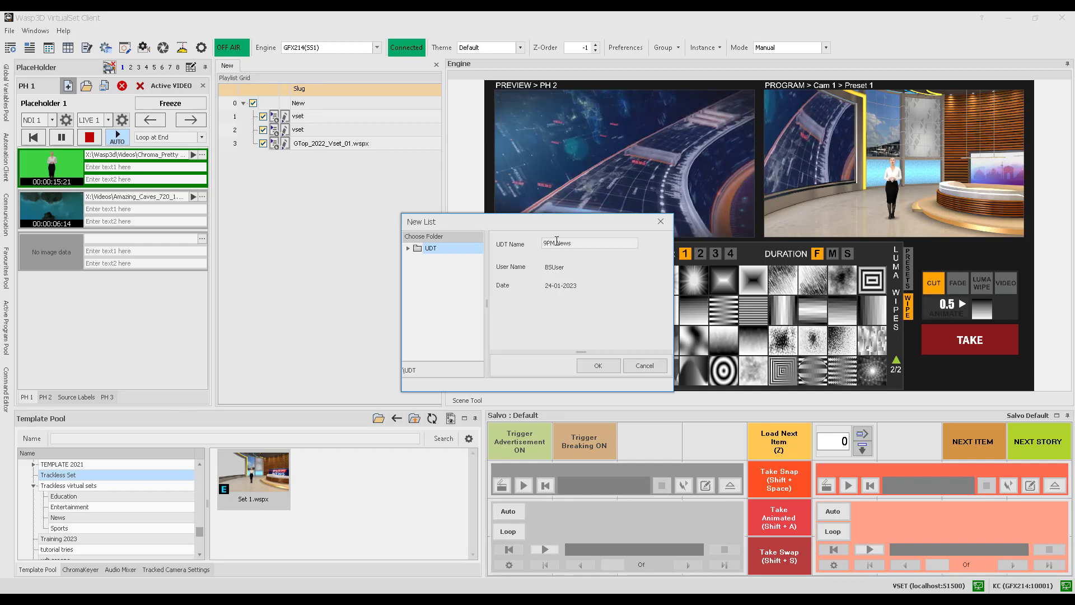
key("Return")
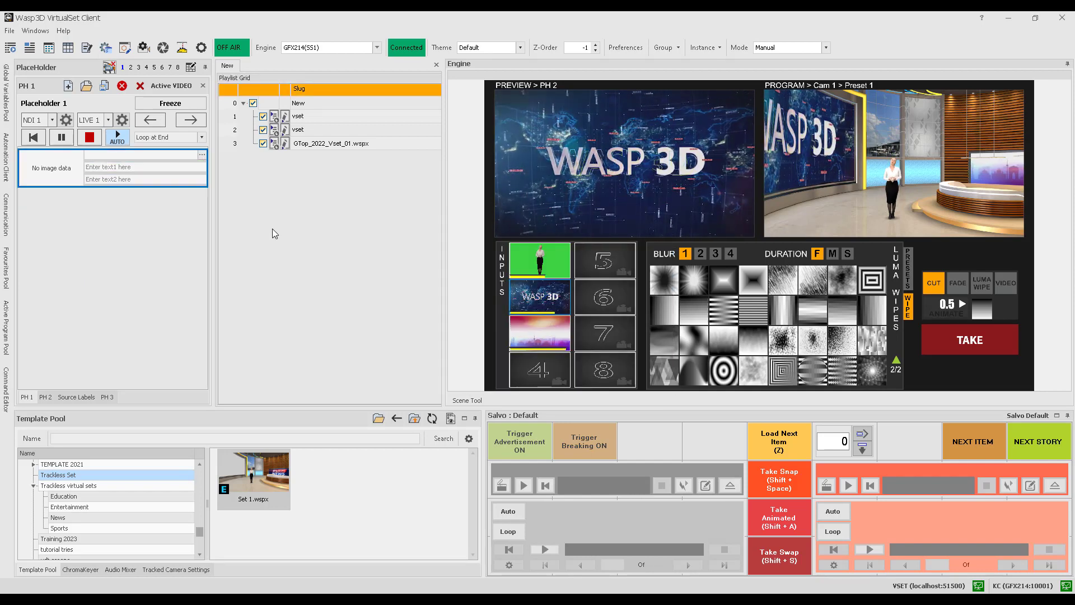
- Fill the first two slots of the Placeholder 1 list with breaking bg.mp4 and the THUMBNAIL file from the For Tutorials folder
left_click(202, 155)
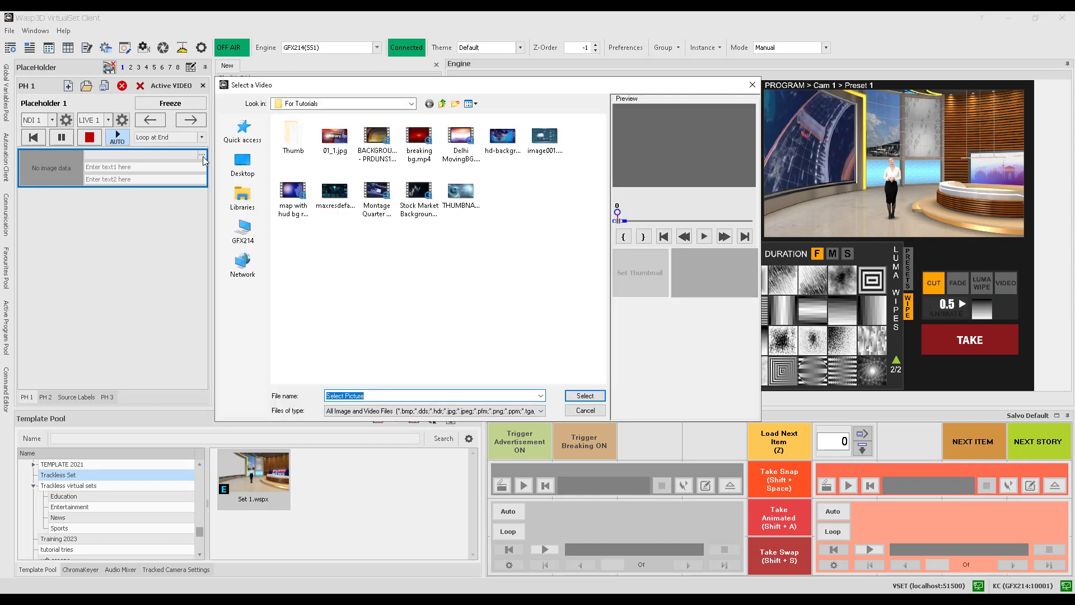
double_click(417, 146)
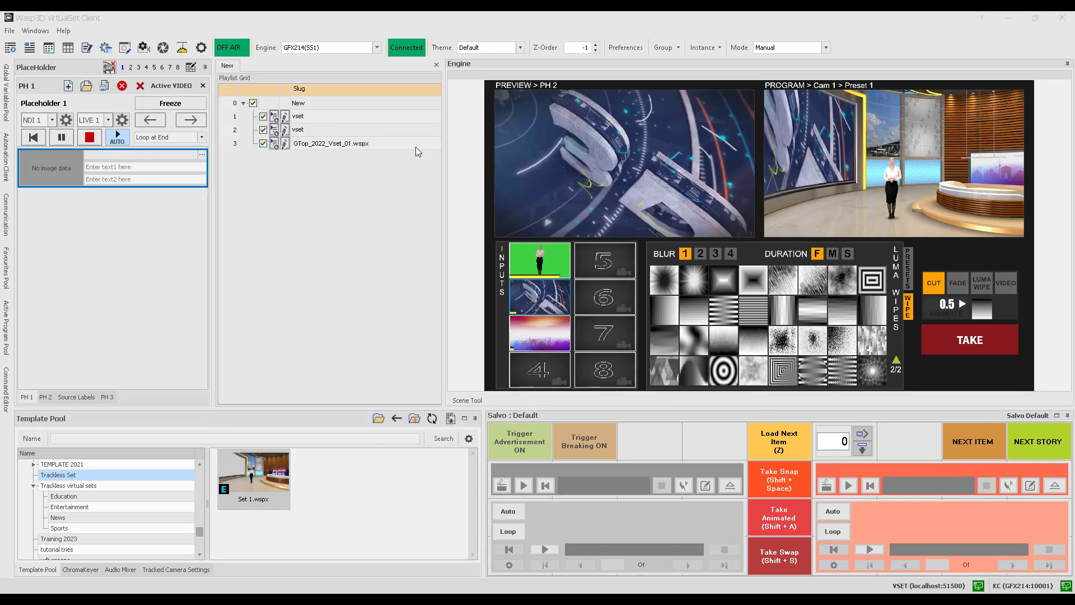
left_click(202, 200)
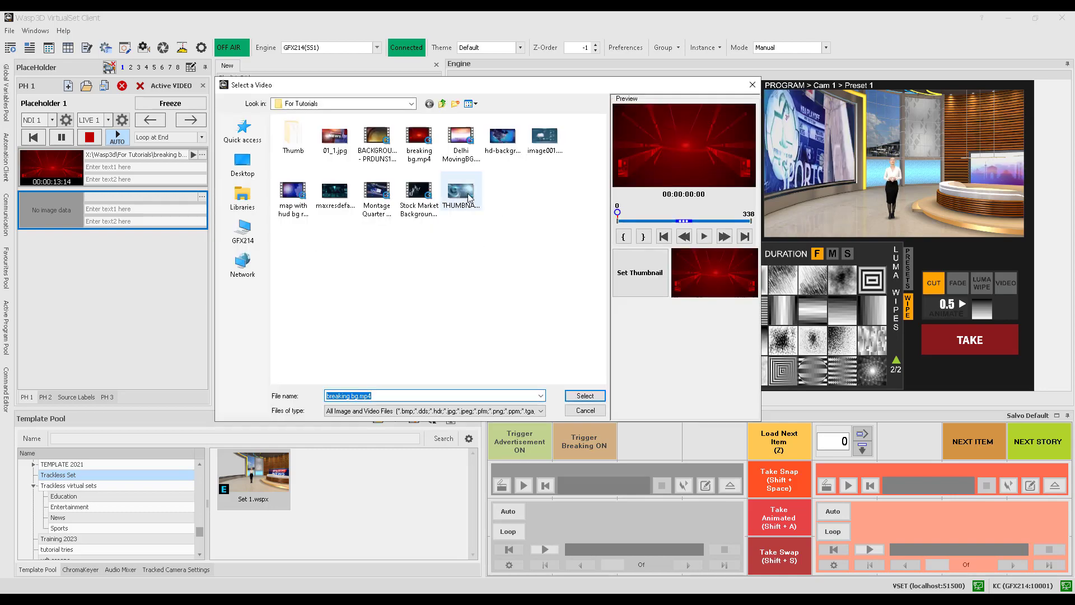
double_click(468, 196)
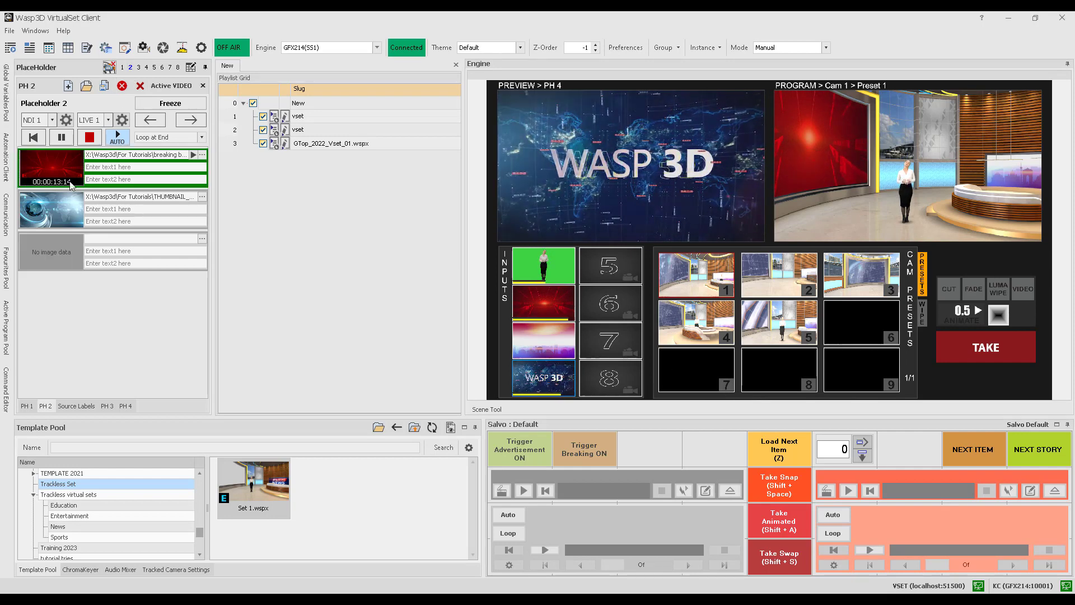
- Take Placeholder 2 to program using a luma wipe with a duration of 3.5, and cut back to Camera 1 Preset 1
left_click(47, 216)
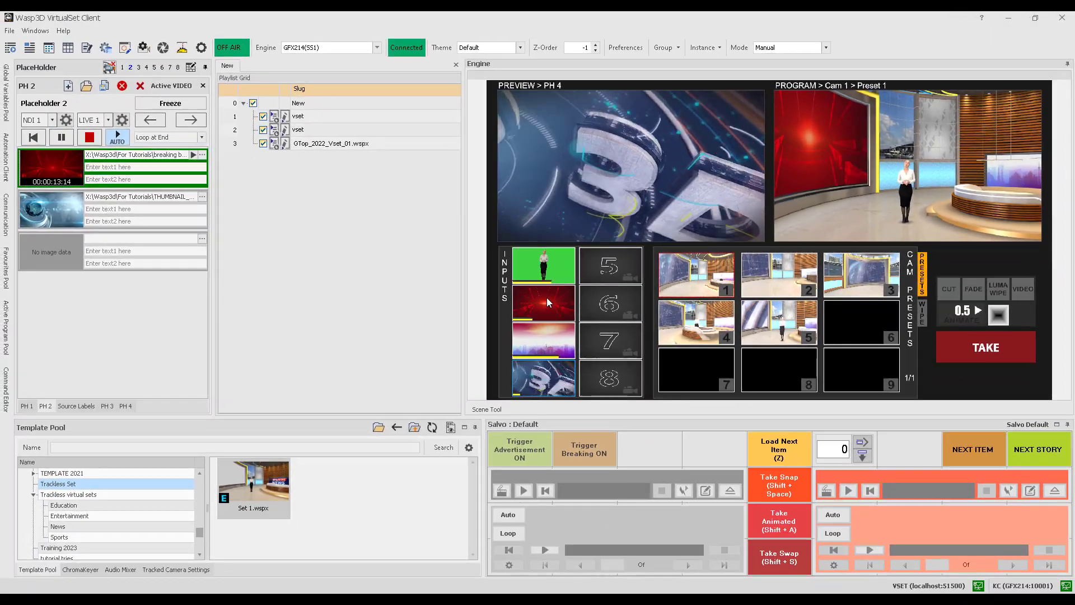
left_click(413, 369)
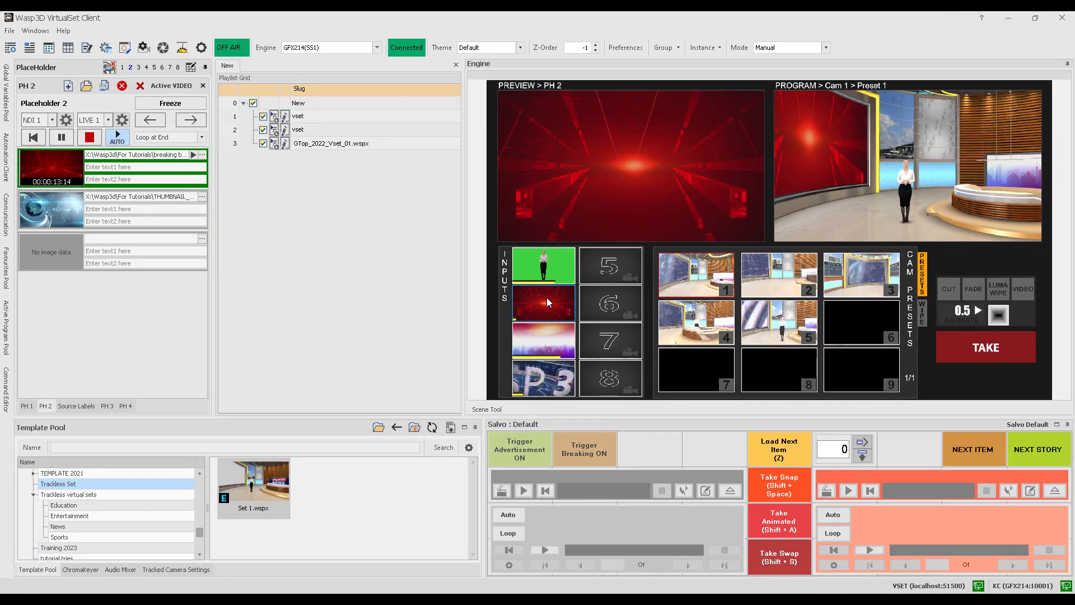
left_click(997, 289)
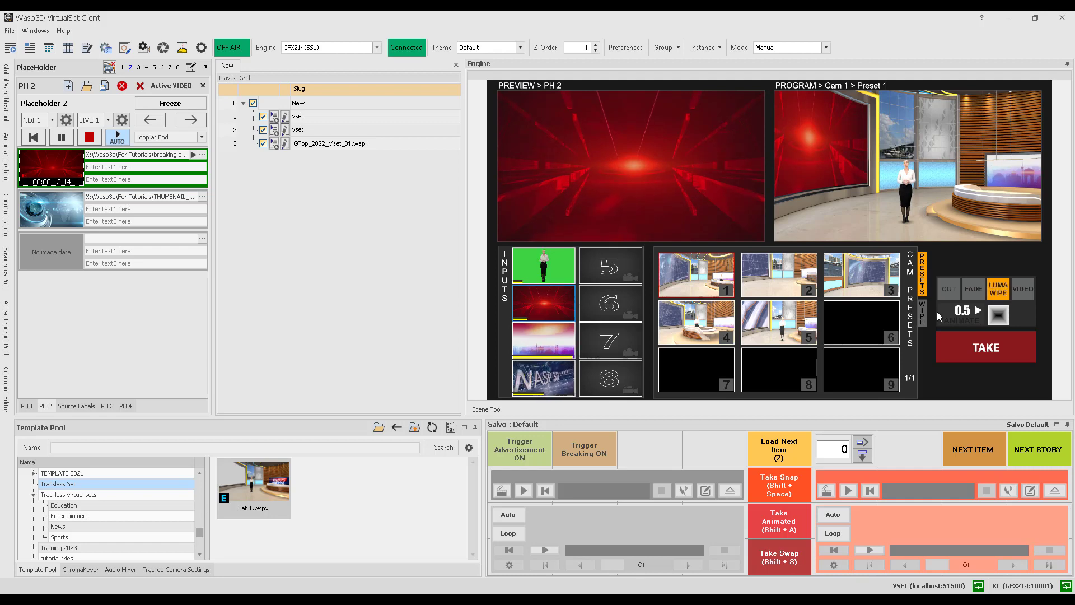
left_click(971, 355)
left_click(987, 348)
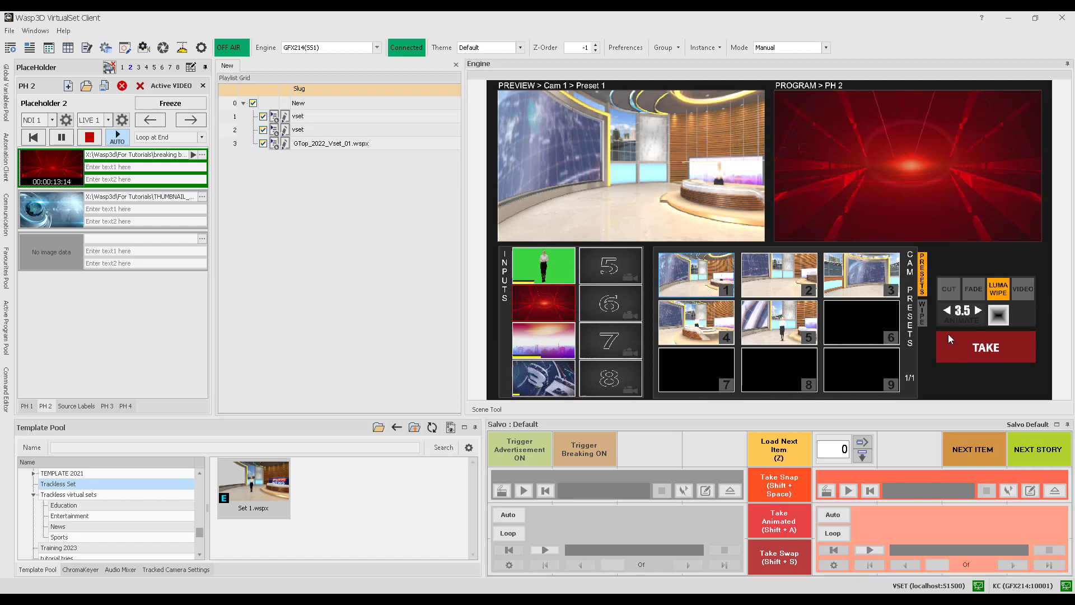
left_click(950, 290)
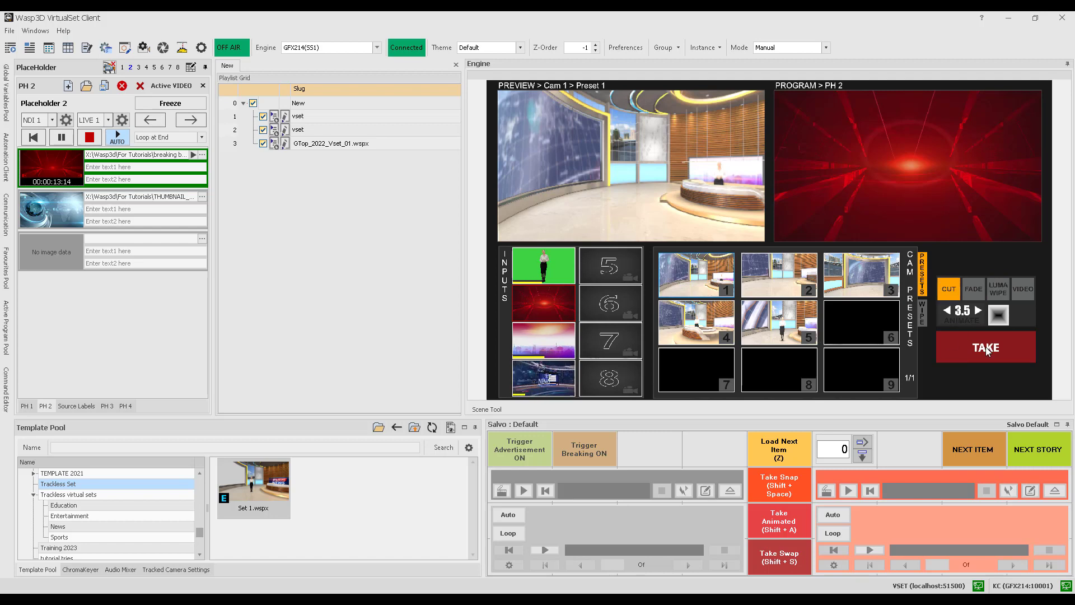
left_click(986, 349)
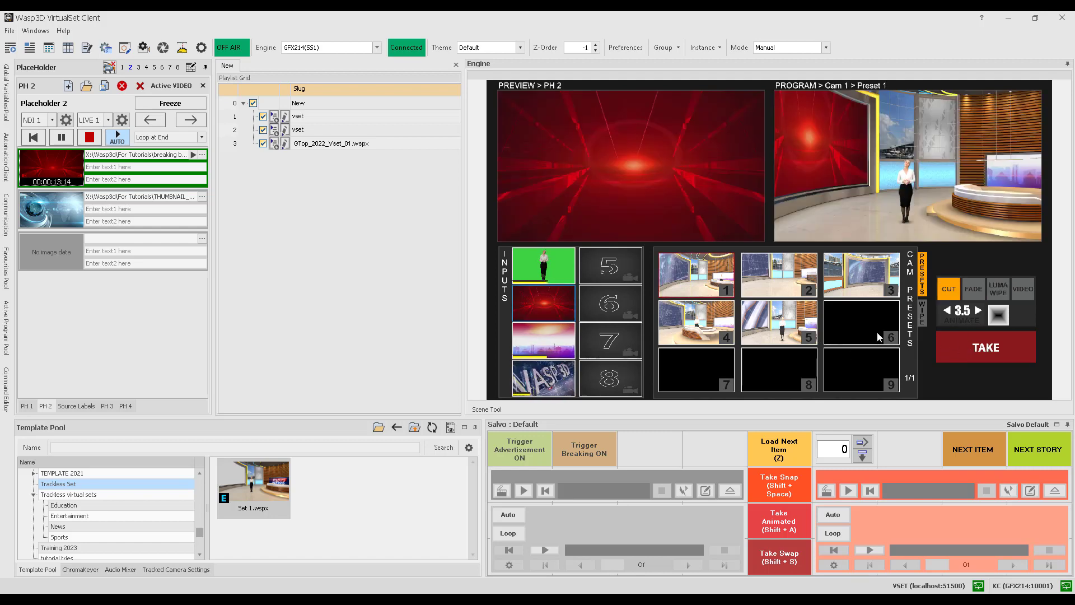
- Animate the program camera from Preset 1 to Preset 3 and back to Preset 1
left_click(848, 278)
left_click(959, 316)
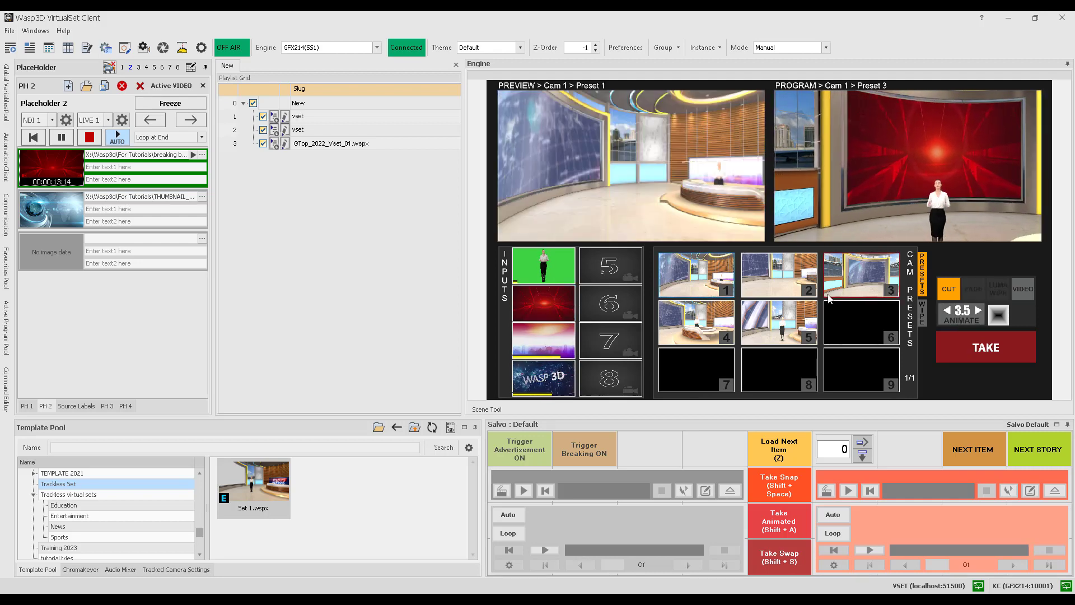
left_click(964, 314)
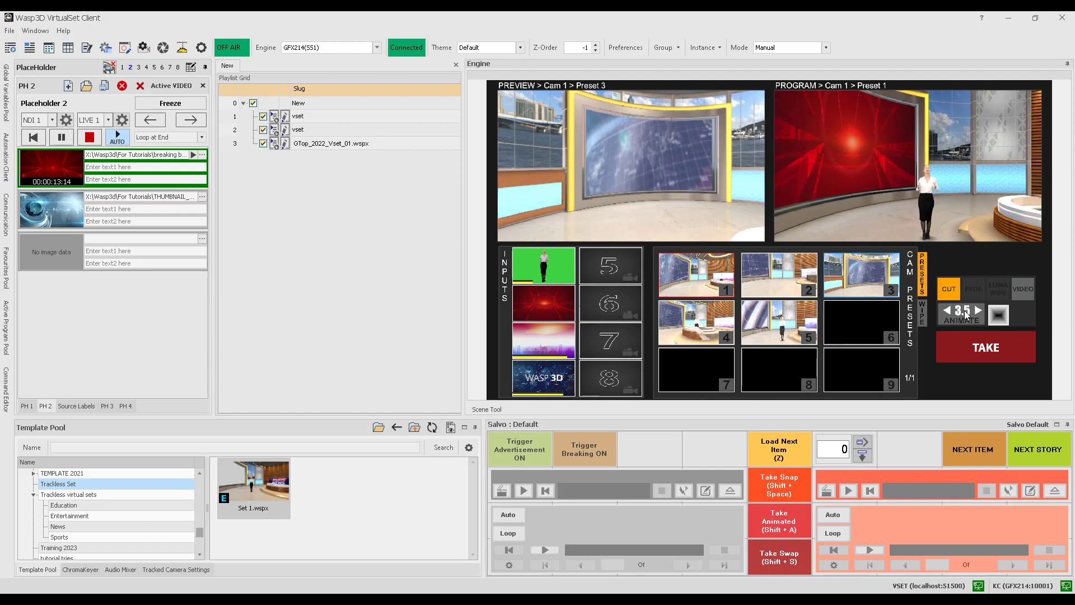
- Cue Camera 1 Preset 2 in preview and switch the Placeholder 2 and Placeholder 4 inputs directly to program
left_click(779, 275)
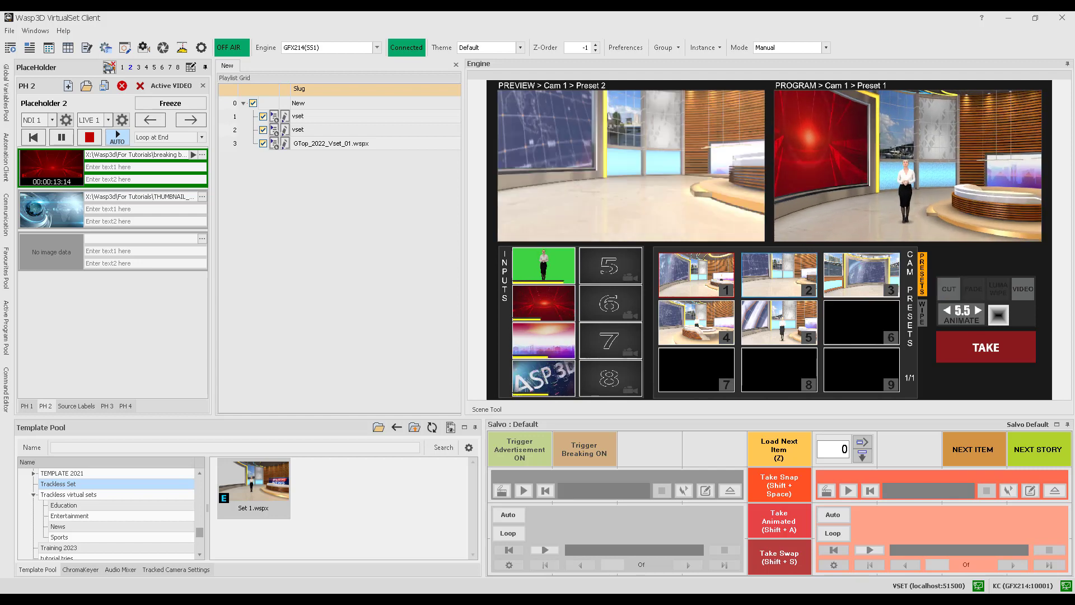
left_click(536, 308)
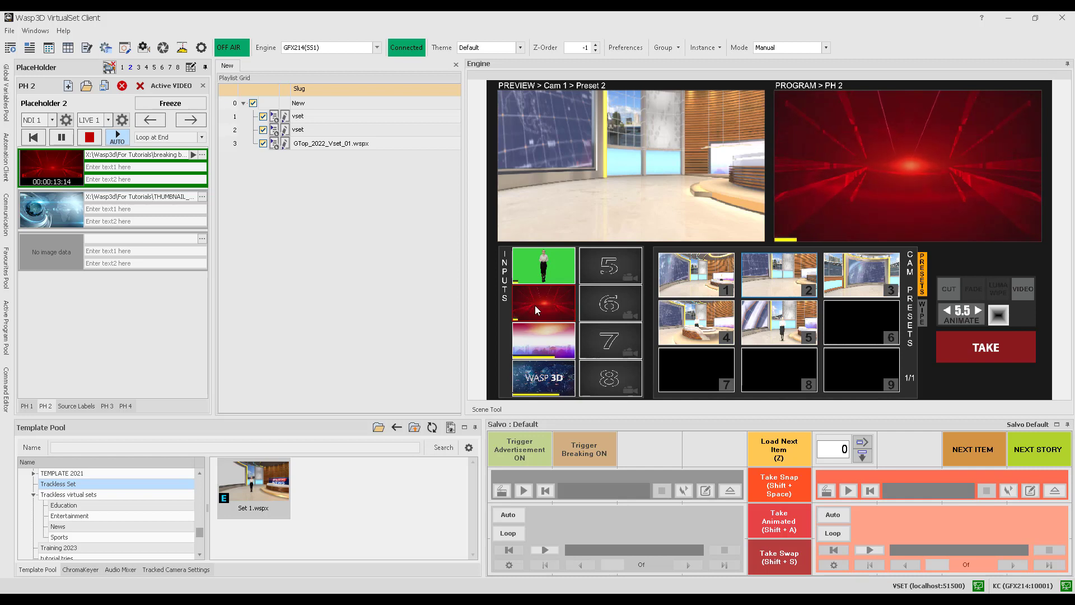
left_click(548, 378)
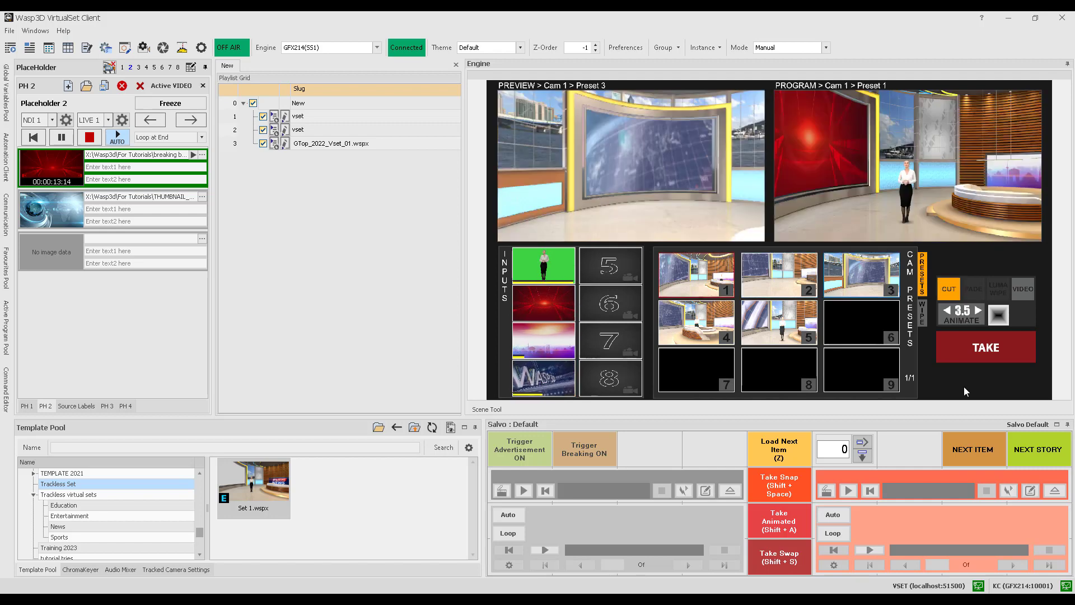
- Recall Camera 1 Preset 2 into preview and set the animate duration to 5.5
key("alt+1")
key("alt+2")
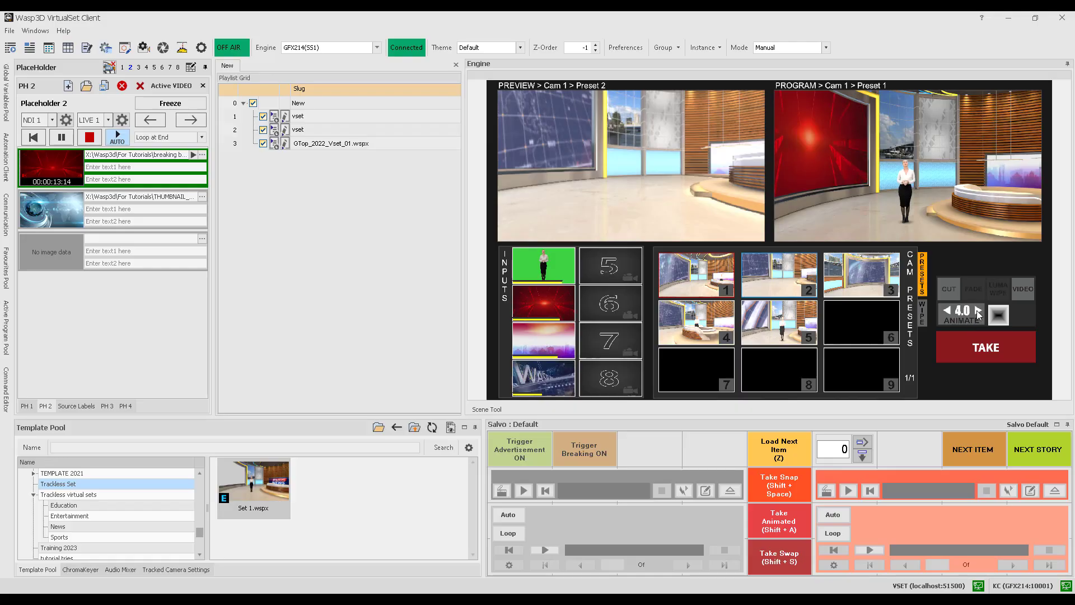
left_click(976, 310)
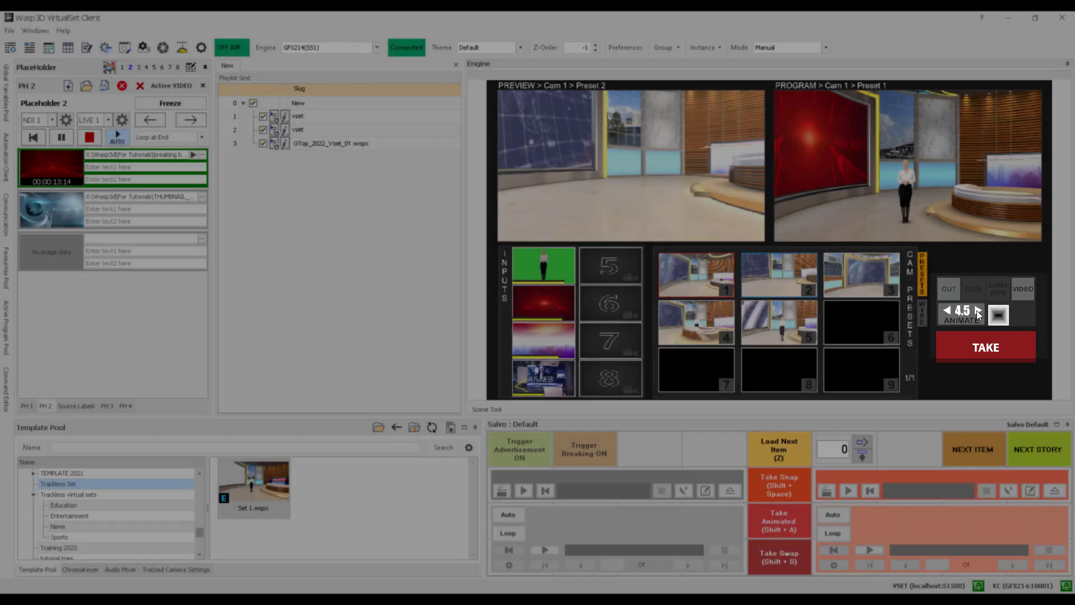
left_click(976, 310)
left_click(976, 311)
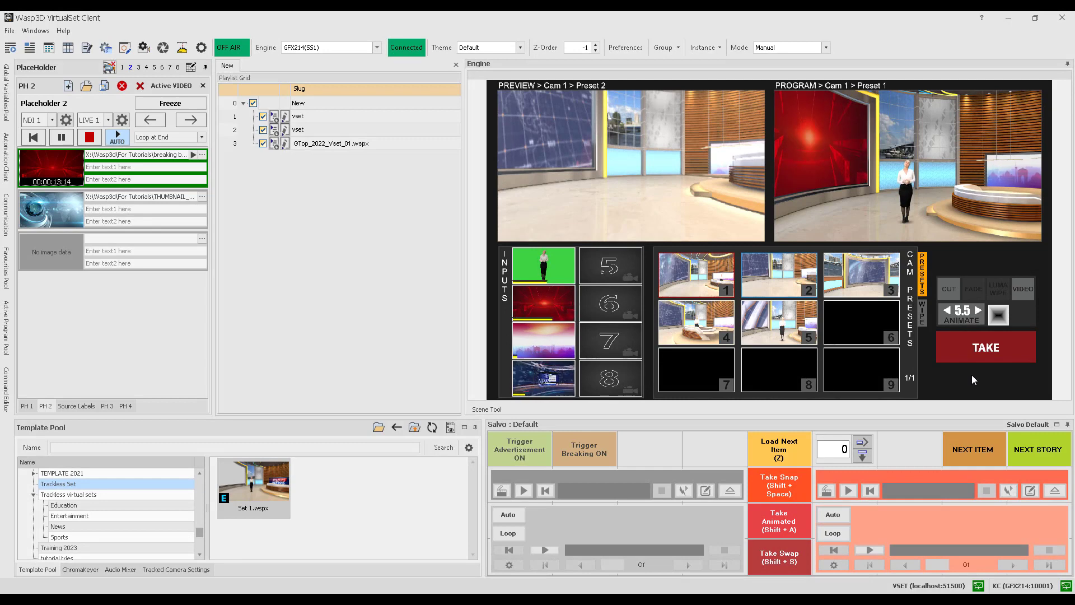
- Review the Engine Host keyboard shortcuts in the application preferences and close the preferences
left_click(205, 51)
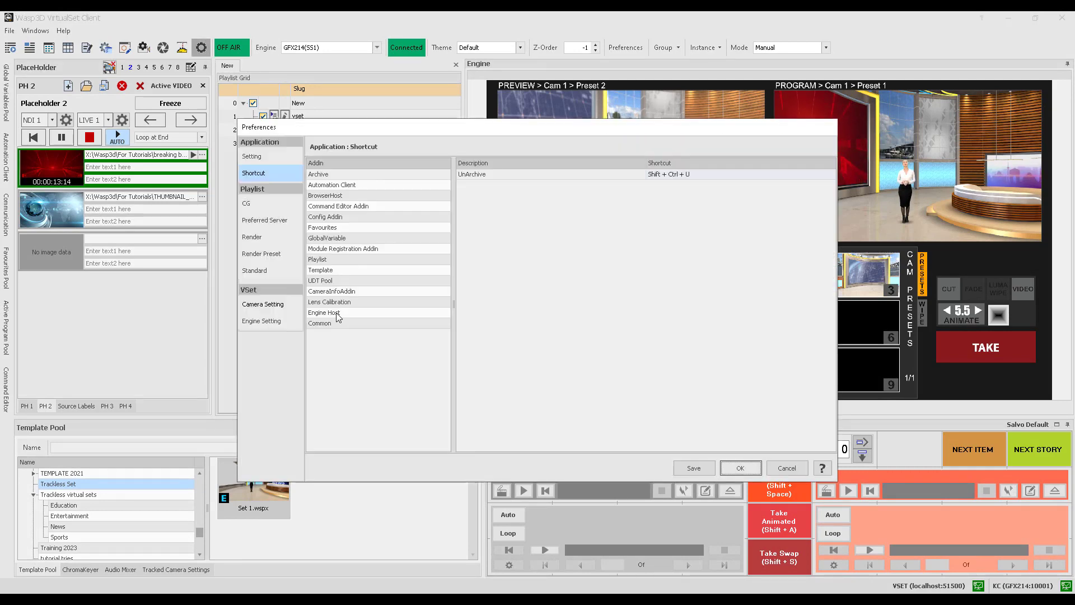
left_click(336, 312)
left_click_drag(831, 274, 817, 425)
left_click(740, 468)
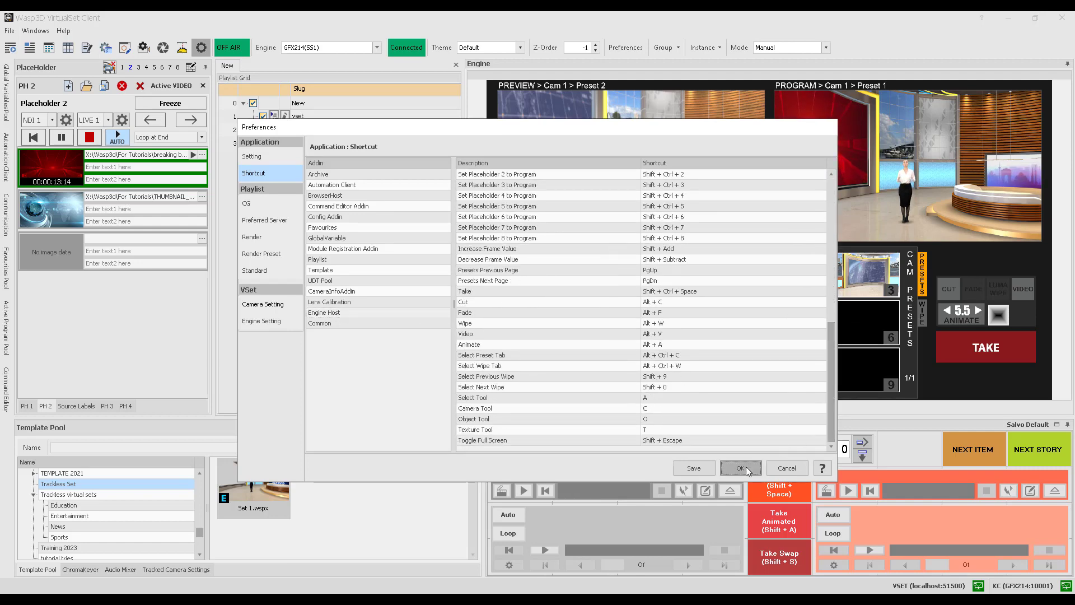